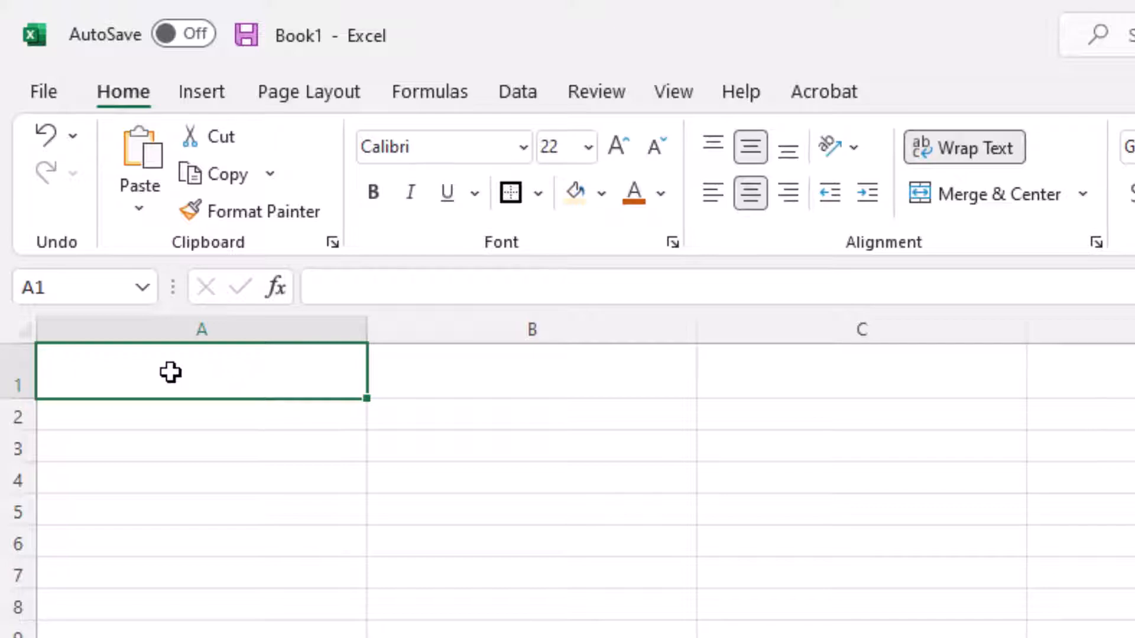
Start inserting a function in cell A1 and search the available functions for "average".
left_click(274, 288)
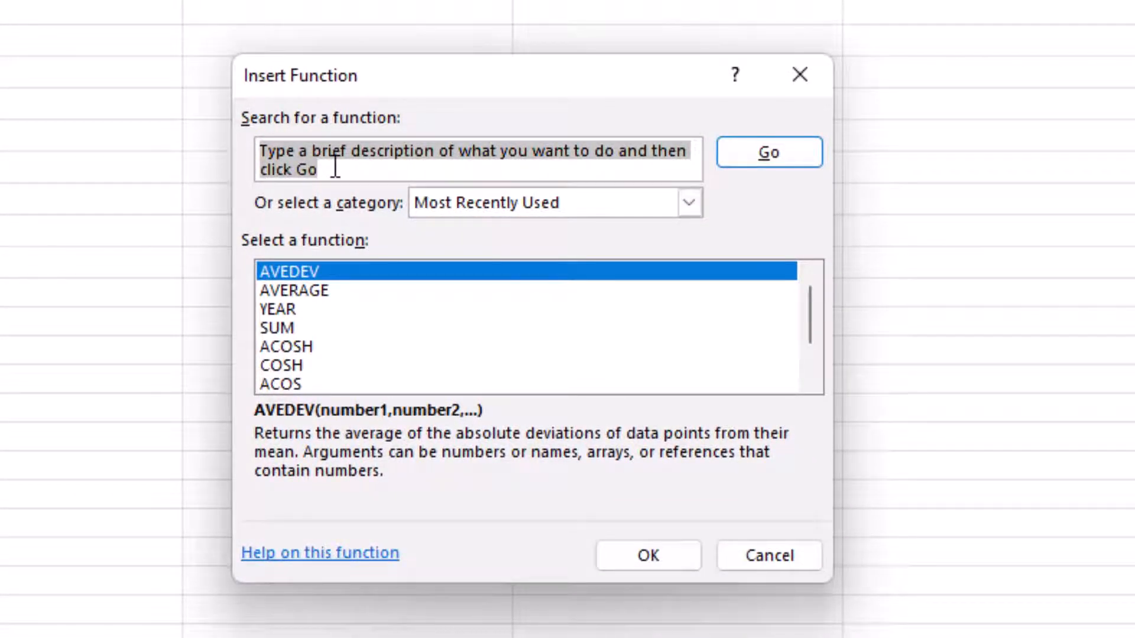
key("BackSpace")
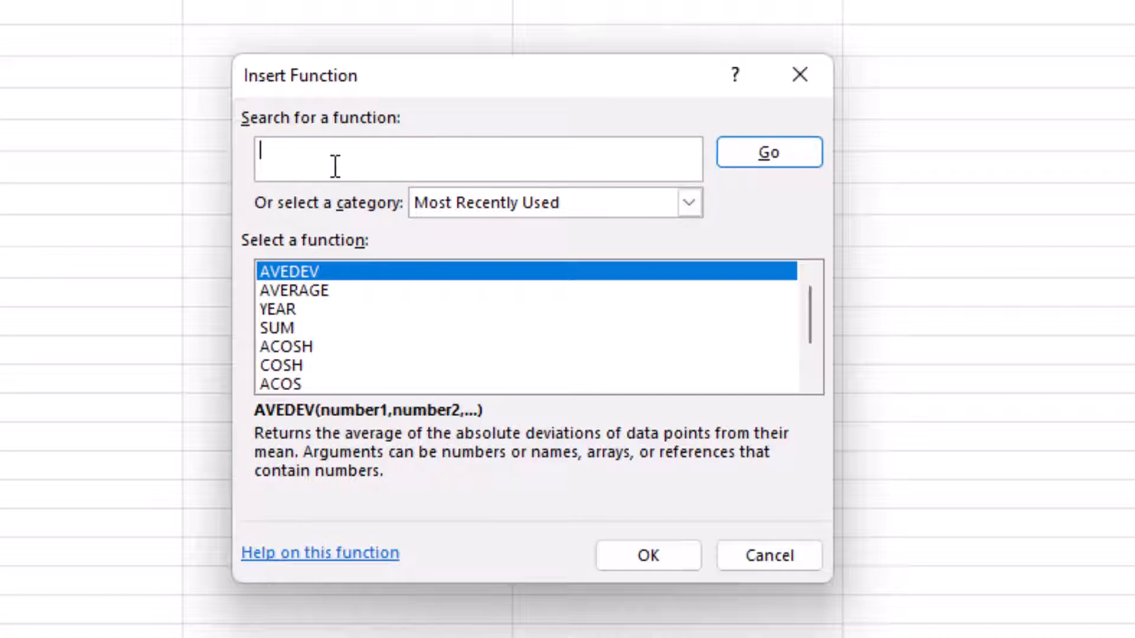
left_click(335, 166)
type("average")
left_click(780, 144)
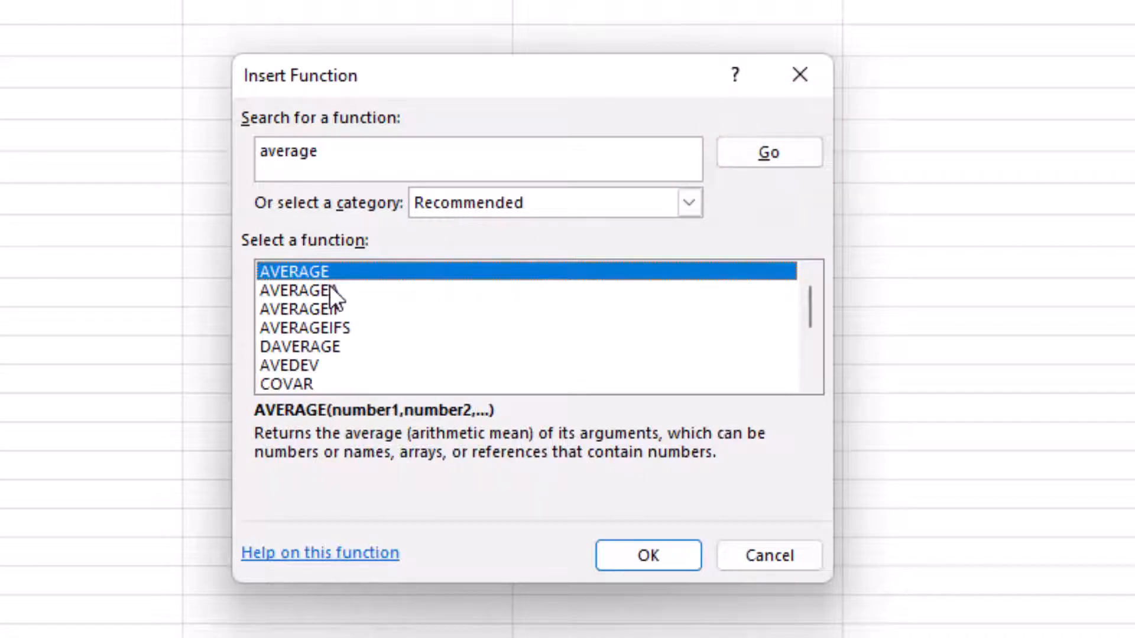
Look through the descriptions of the average-type functions, and choose AVERAGE for cell A1.
left_click(329, 289)
left_click(338, 309)
left_click(347, 329)
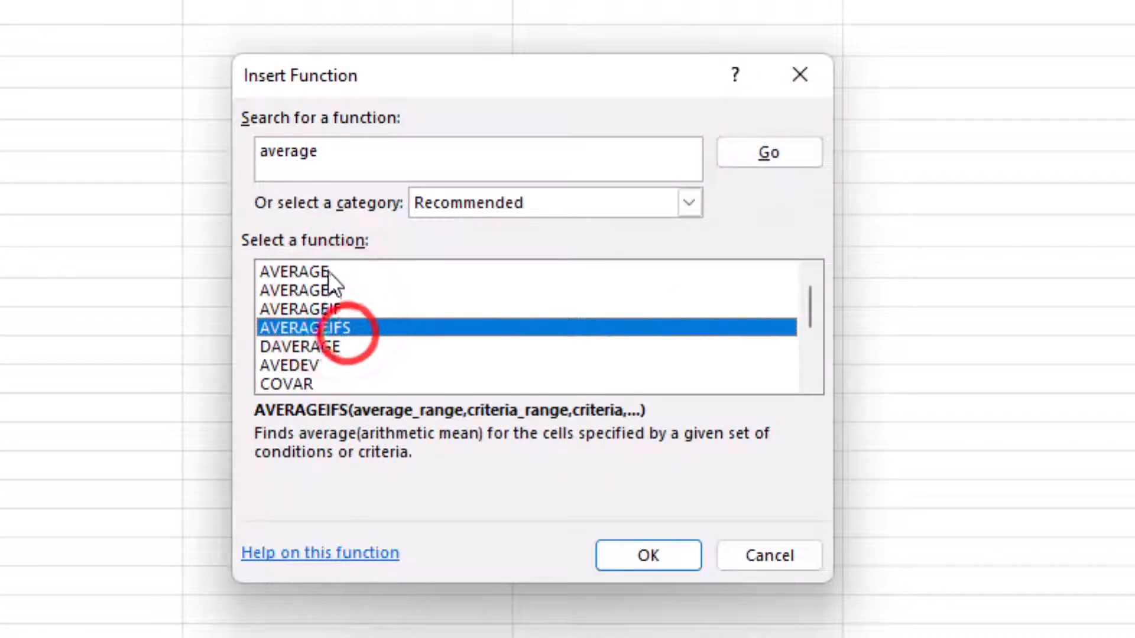
left_click(328, 272)
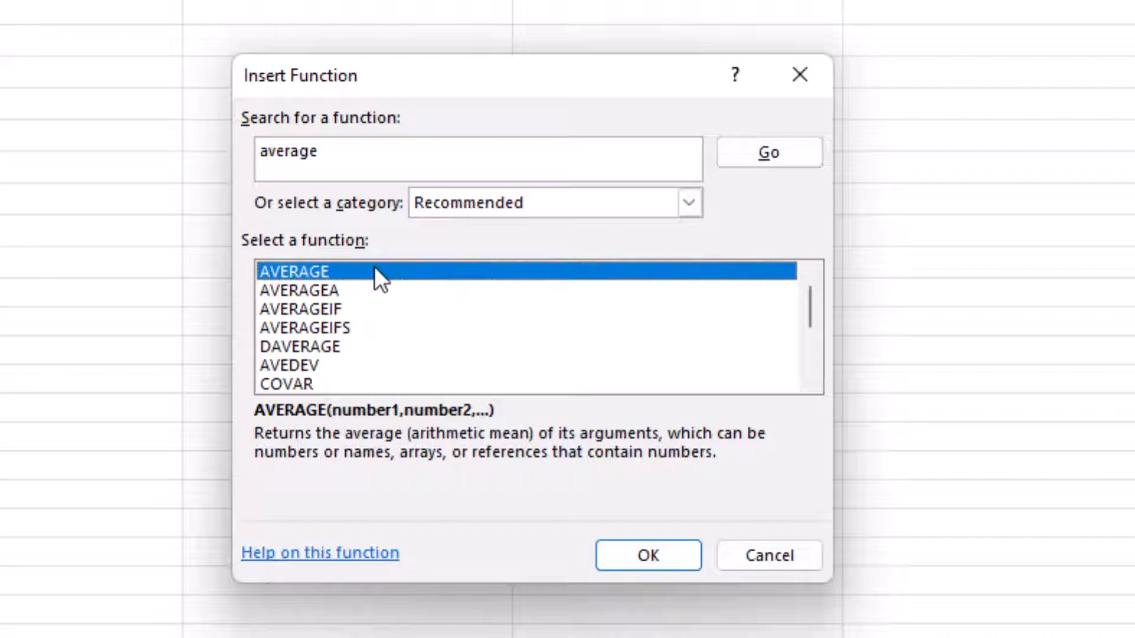
left_click(374, 270)
left_click(662, 557)
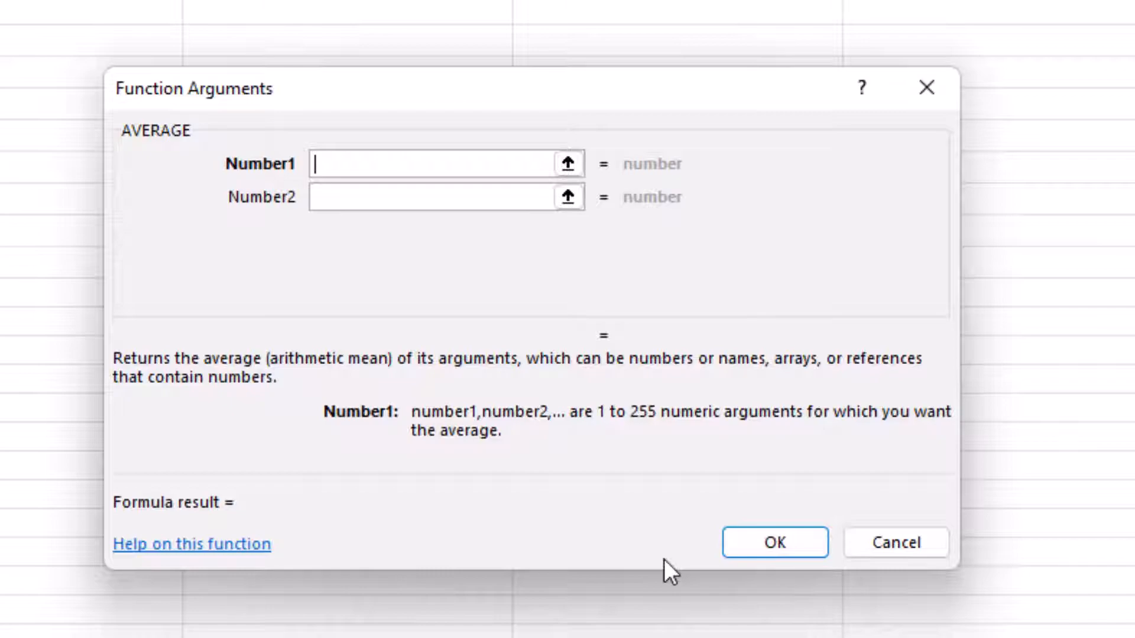
Enter 10, 15, 2, 45 and 18 as the AVERAGE function's five number arguments and insert the formula.
type("10")
key("Tab")
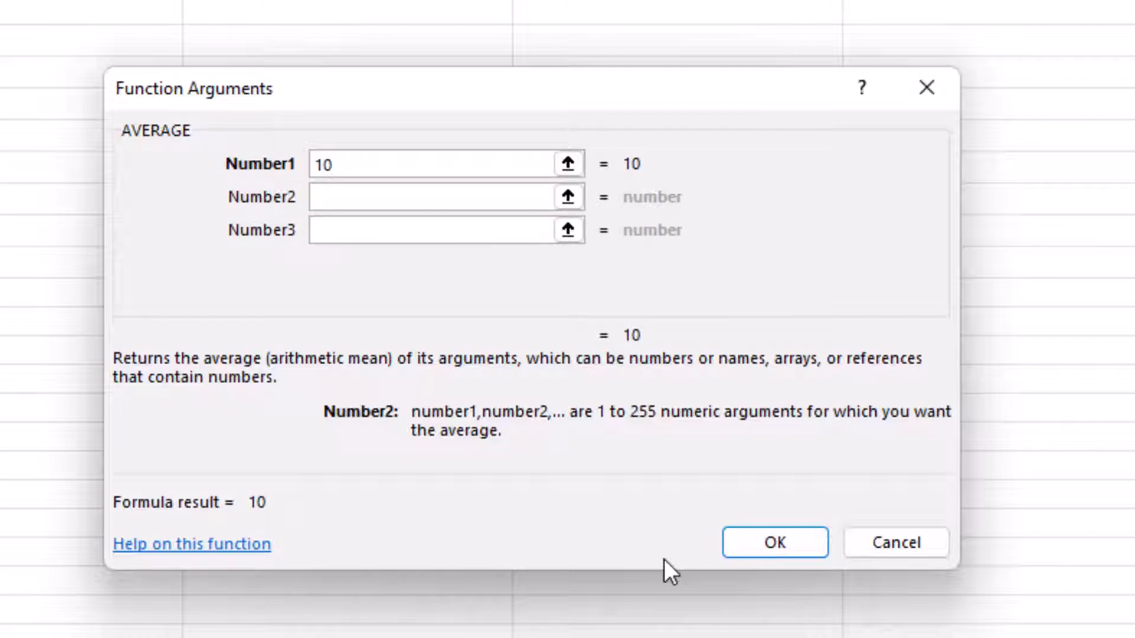
type("15")
key("Tab")
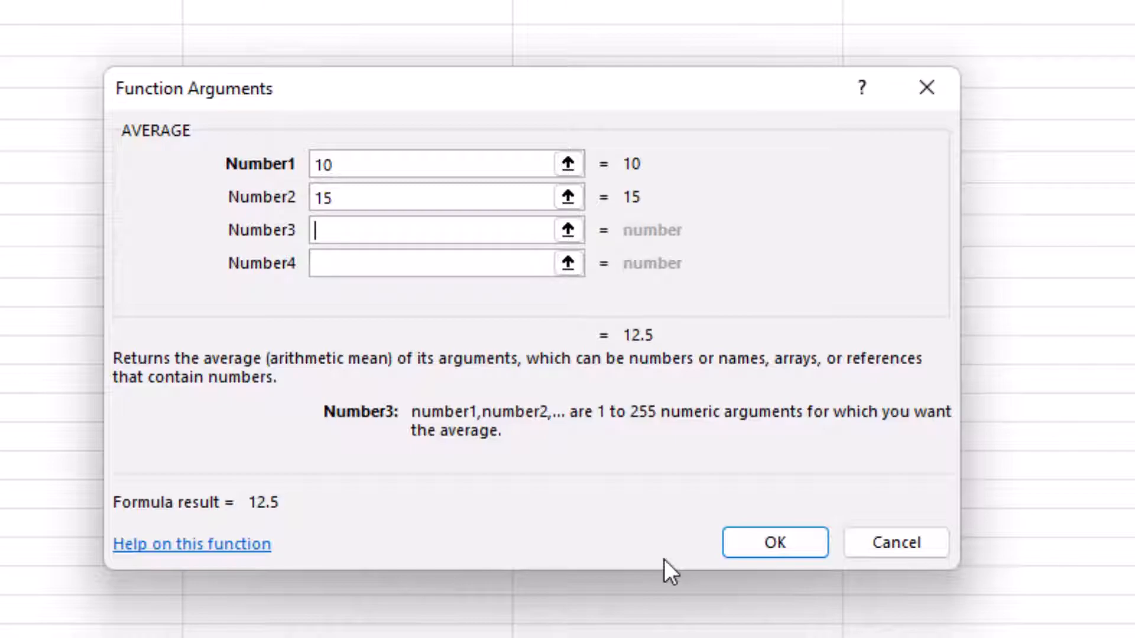
type("2")
key("Tab")
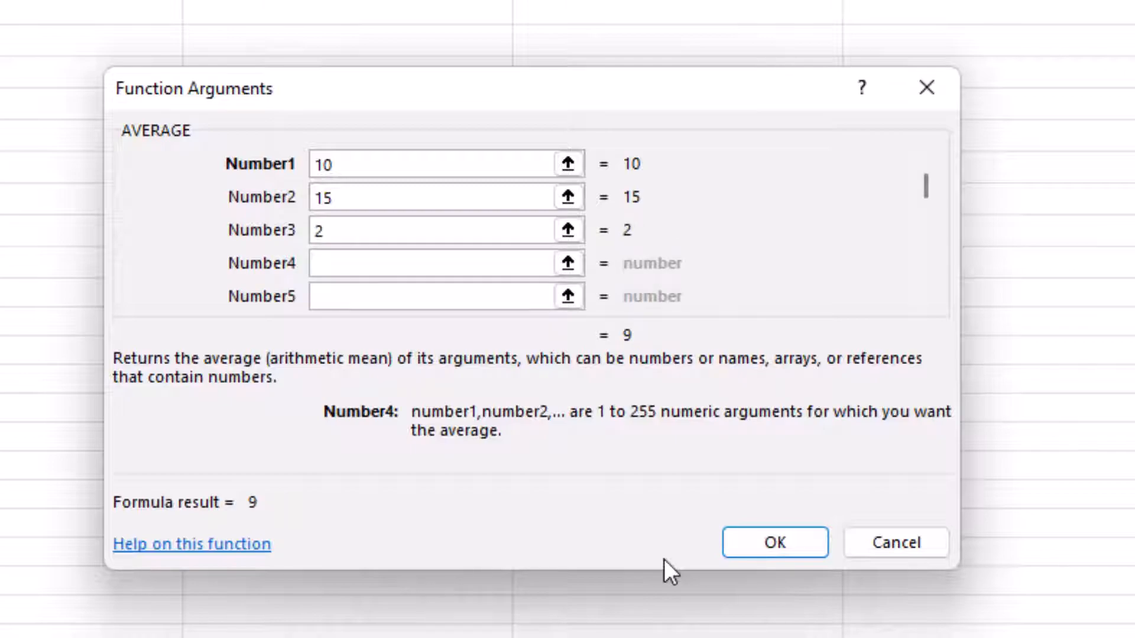
type("45")
key("Tab")
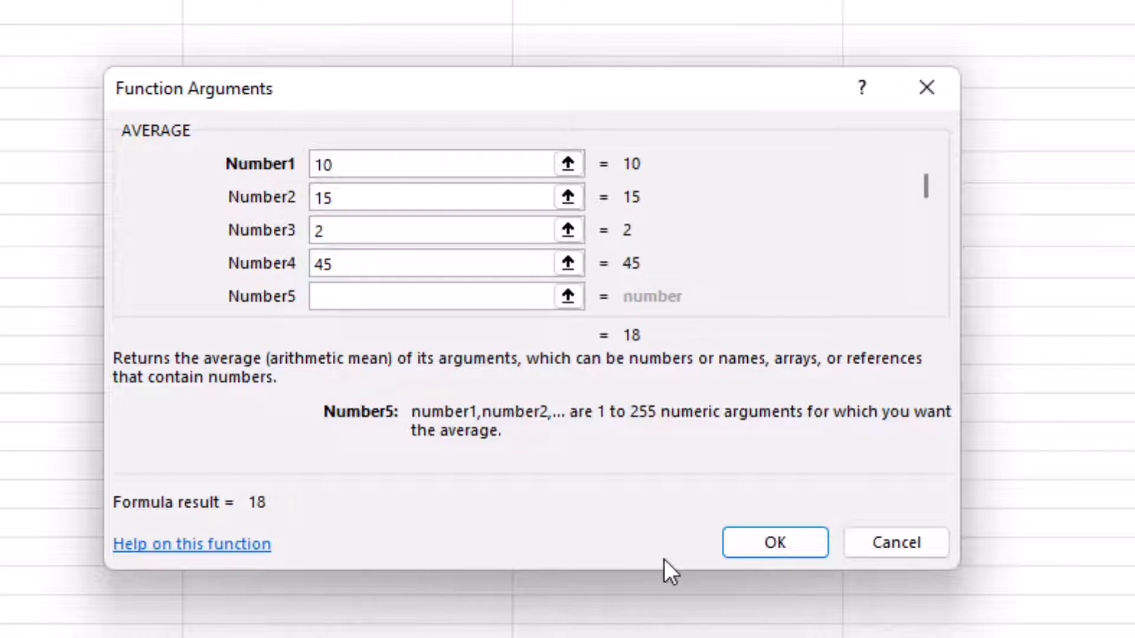
type("18")
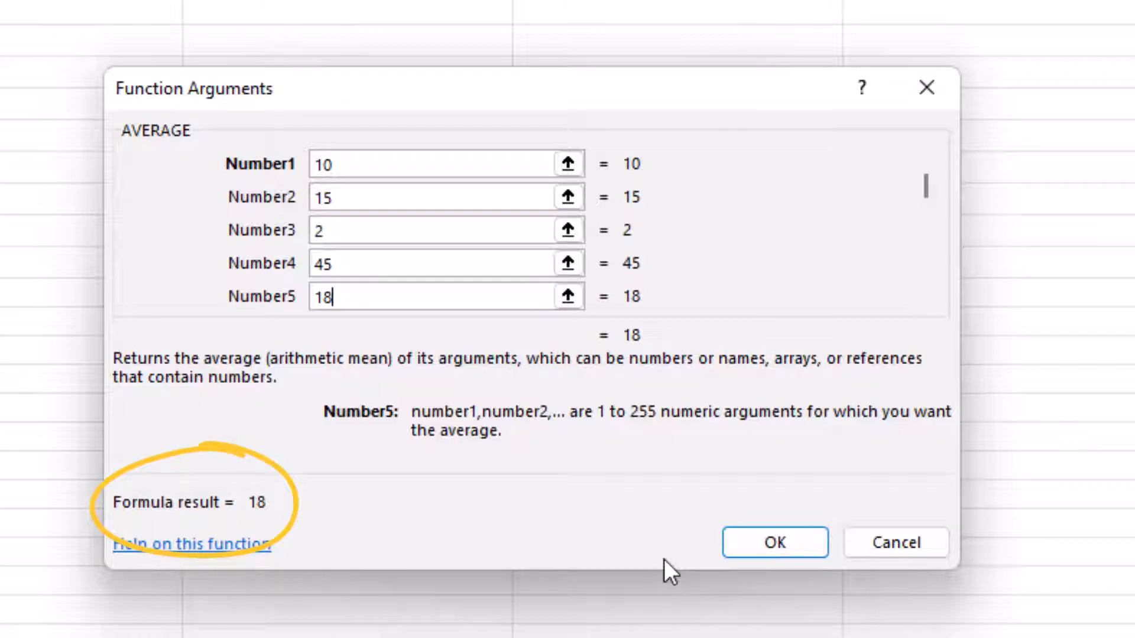
left_click(766, 547)
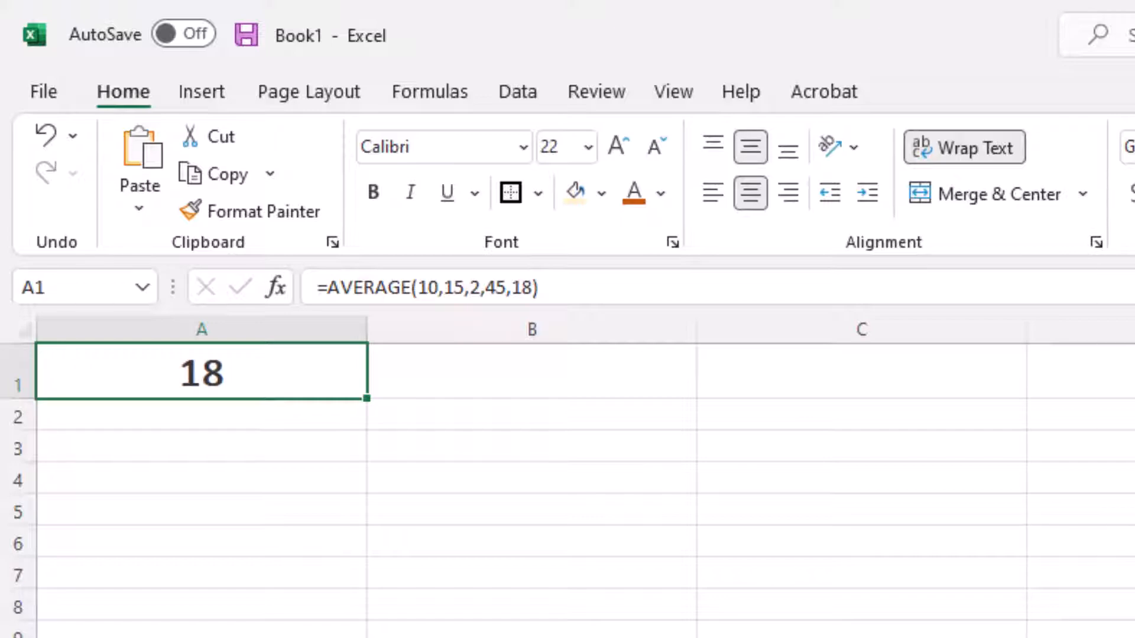
Reopen the function arguments of cell A1's AVERAGE formula and set the third number to 20.
left_click(284, 374)
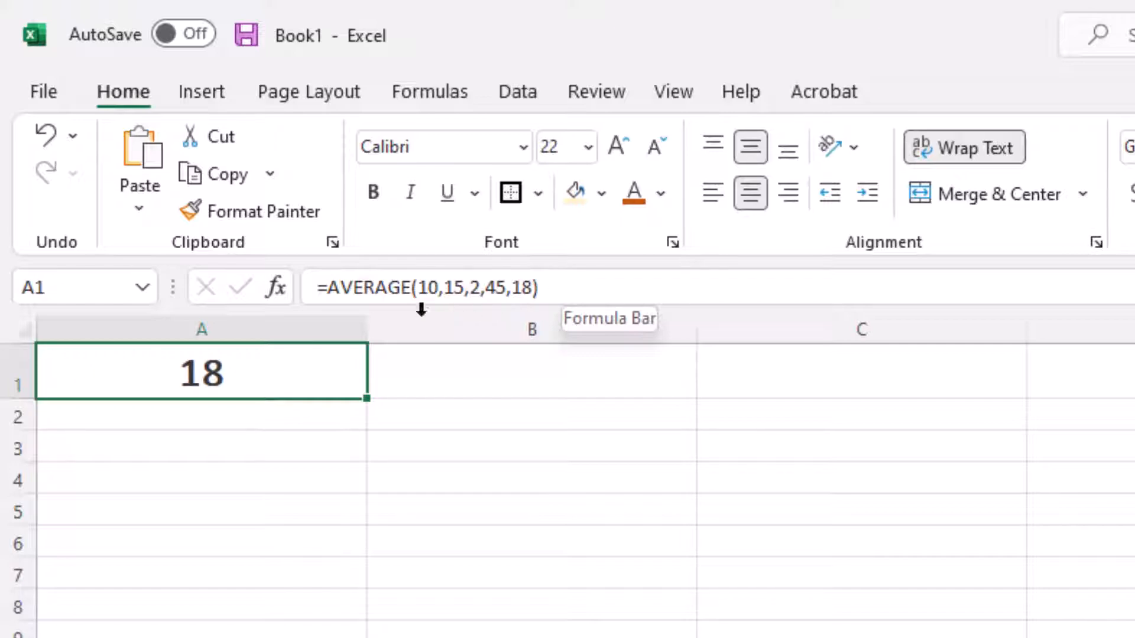
left_click(322, 369)
left_click(278, 287)
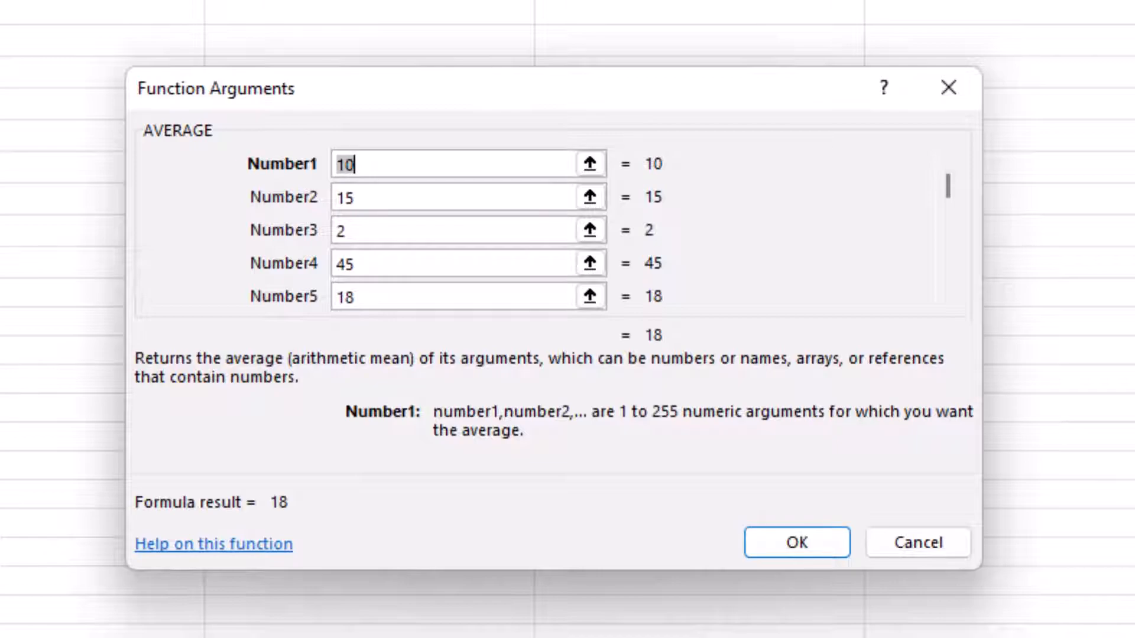
left_click(355, 229)
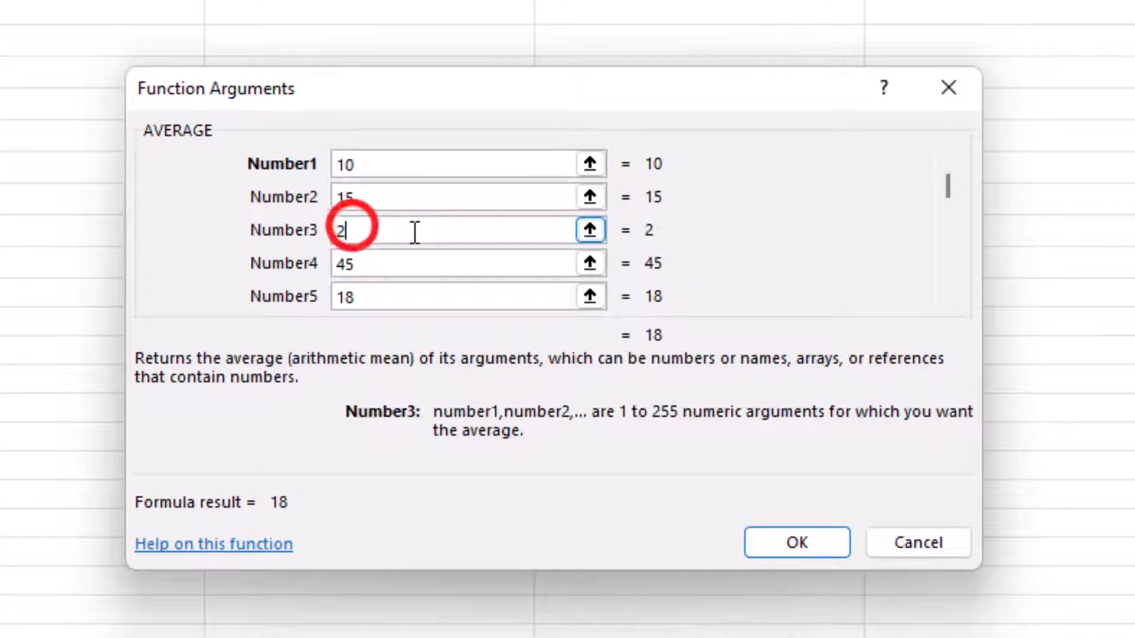
type("0")
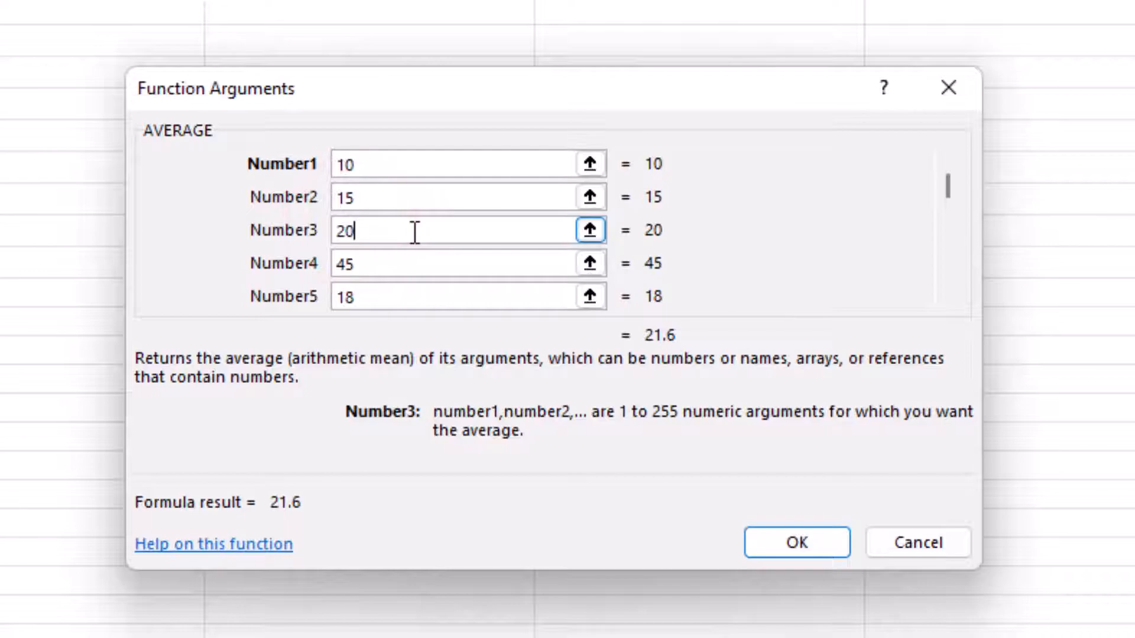
left_click(829, 544)
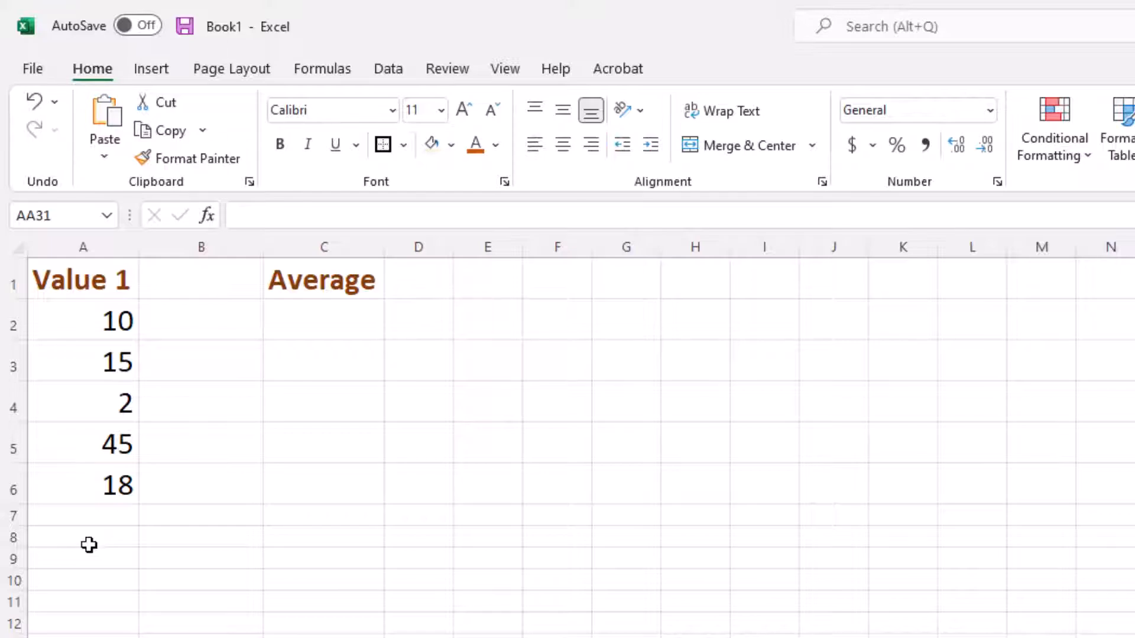
Search the functions for "average" and choose AVERAGE for cell C2 beneath the Average heading.
left_click(302, 329)
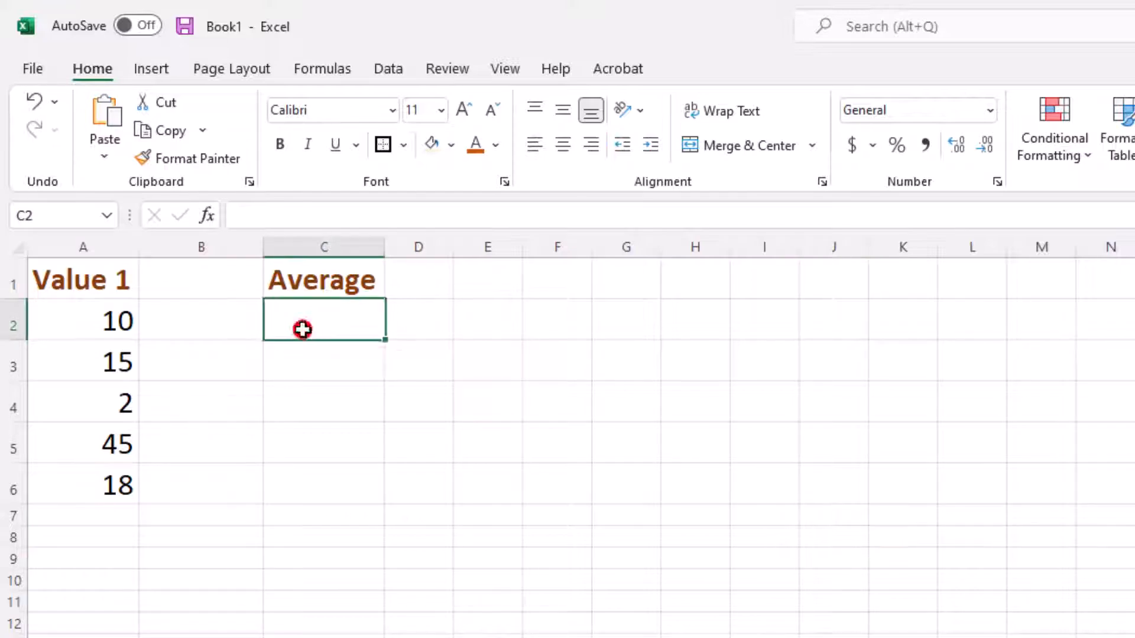
left_click(211, 218)
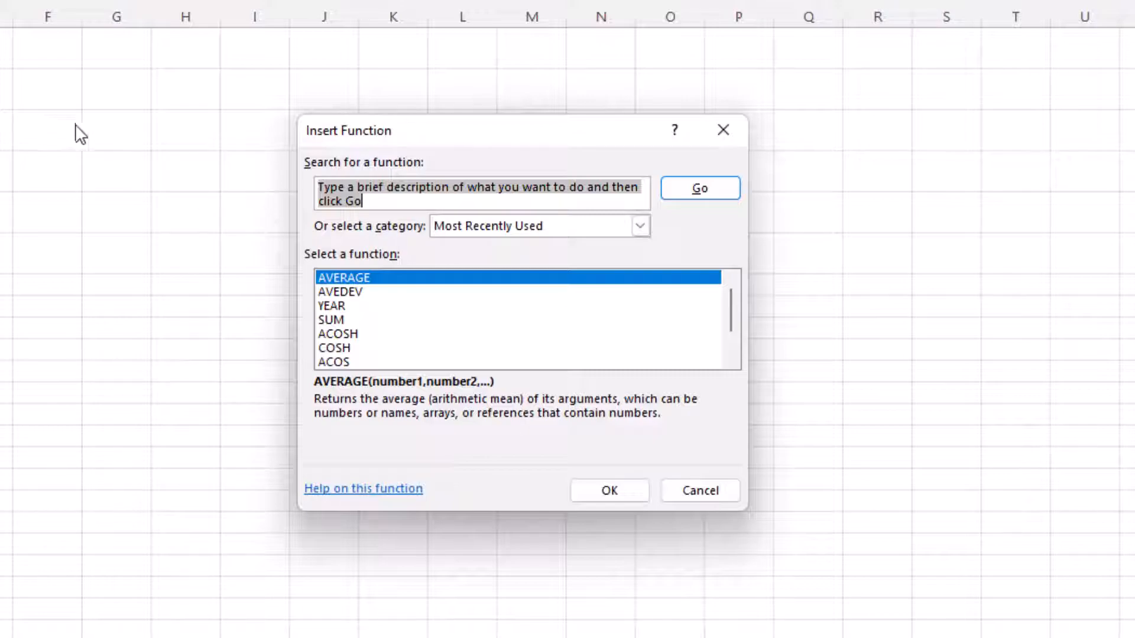
left_click(379, 204)
left_click_drag(396, 203, 299, 188)
type("average")
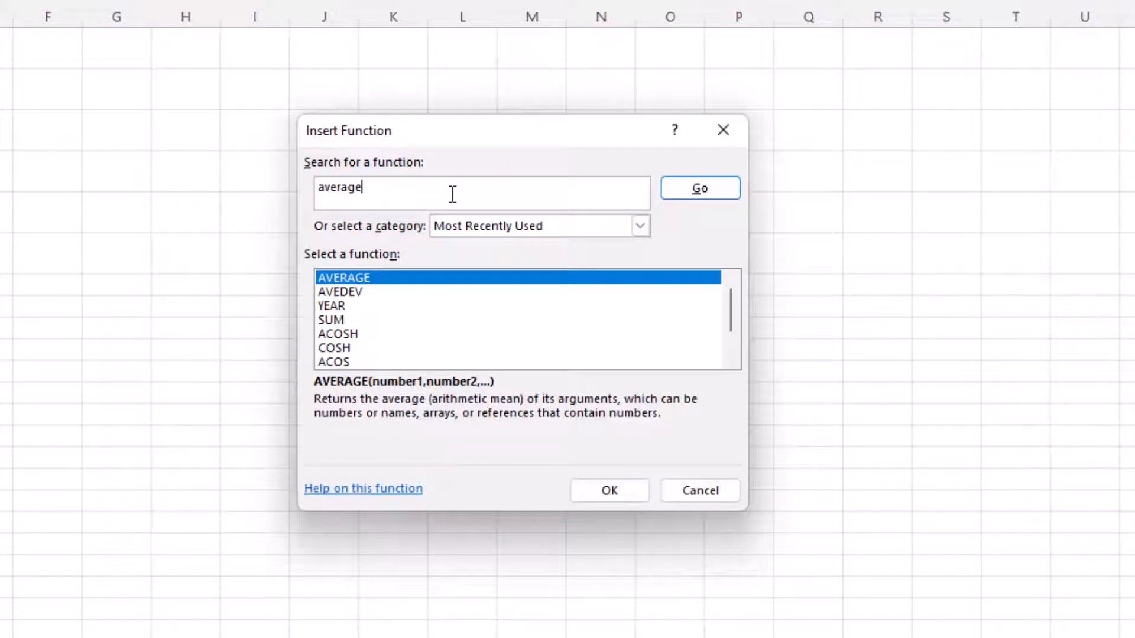
left_click(683, 196)
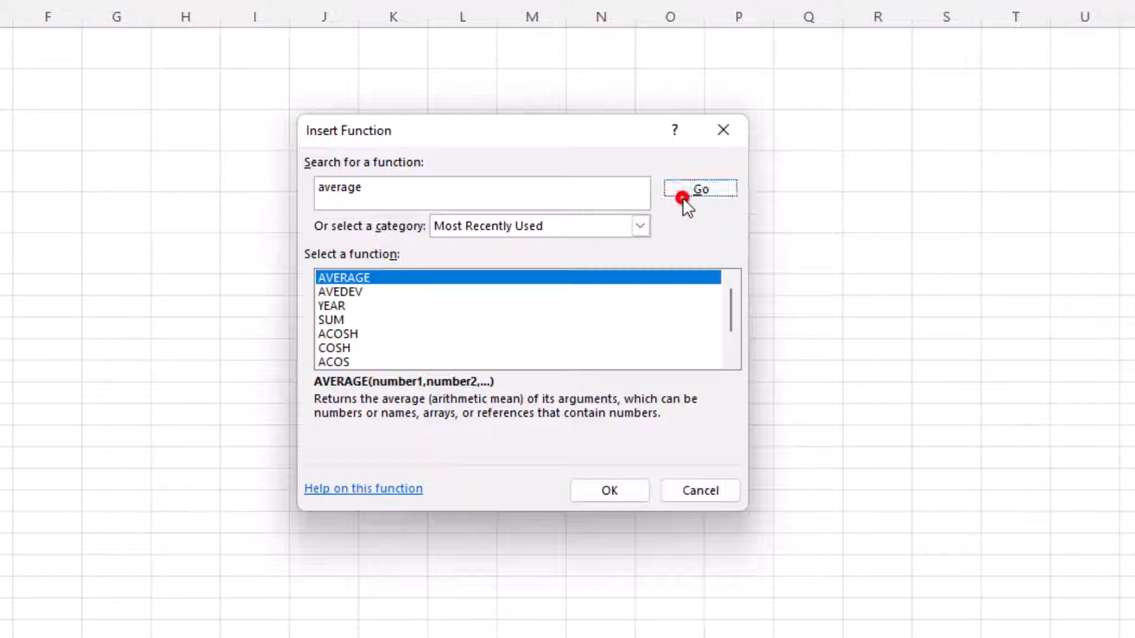
left_click(334, 276)
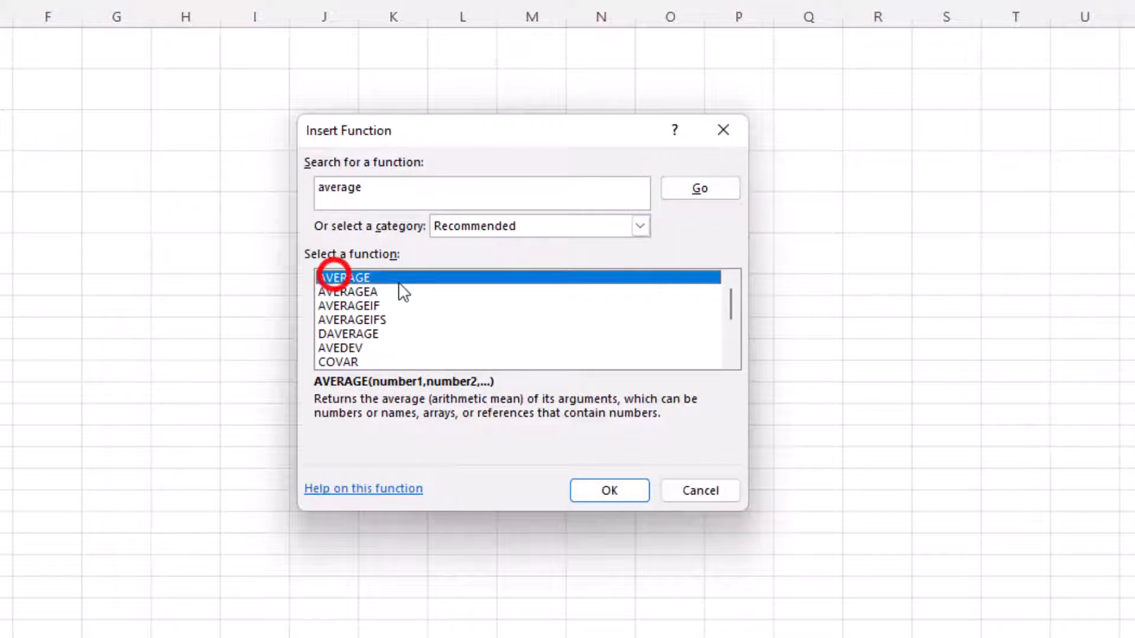
left_click(631, 491)
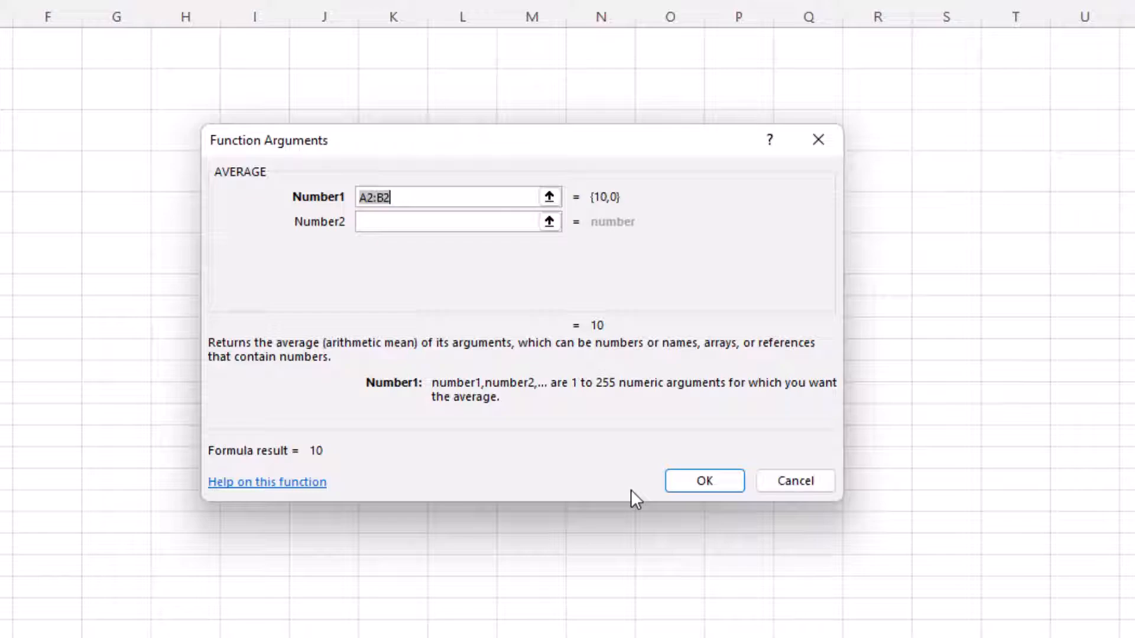
Replace the suggested first argument with the range A2:A6 and insert the AVERAGE formula in C2.
key("BackSpace")
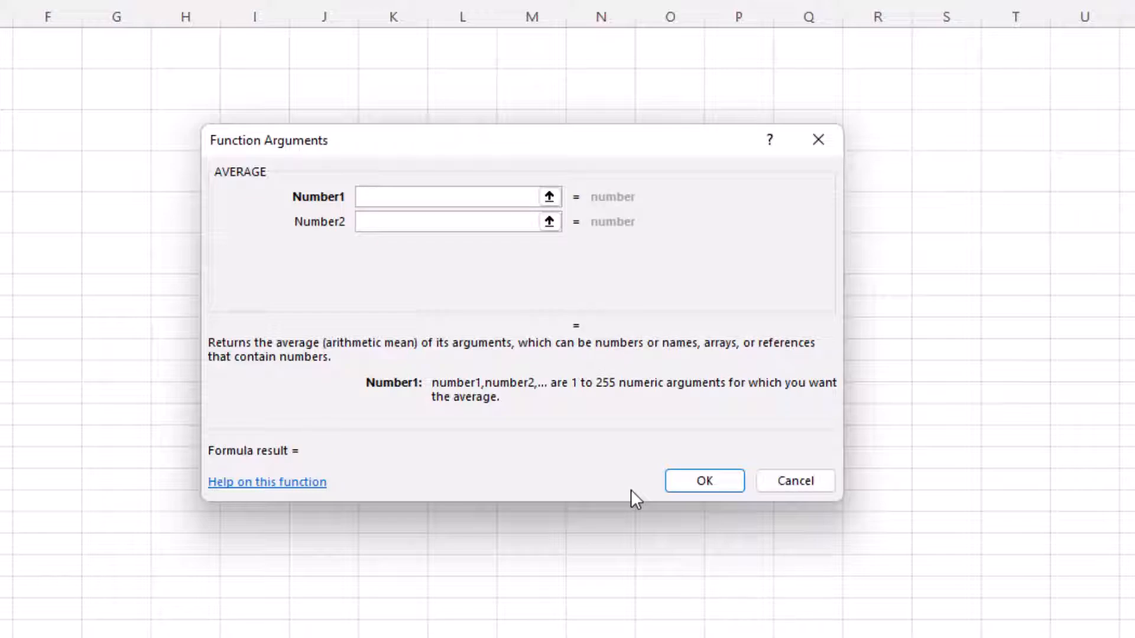
left_click(388, 197)
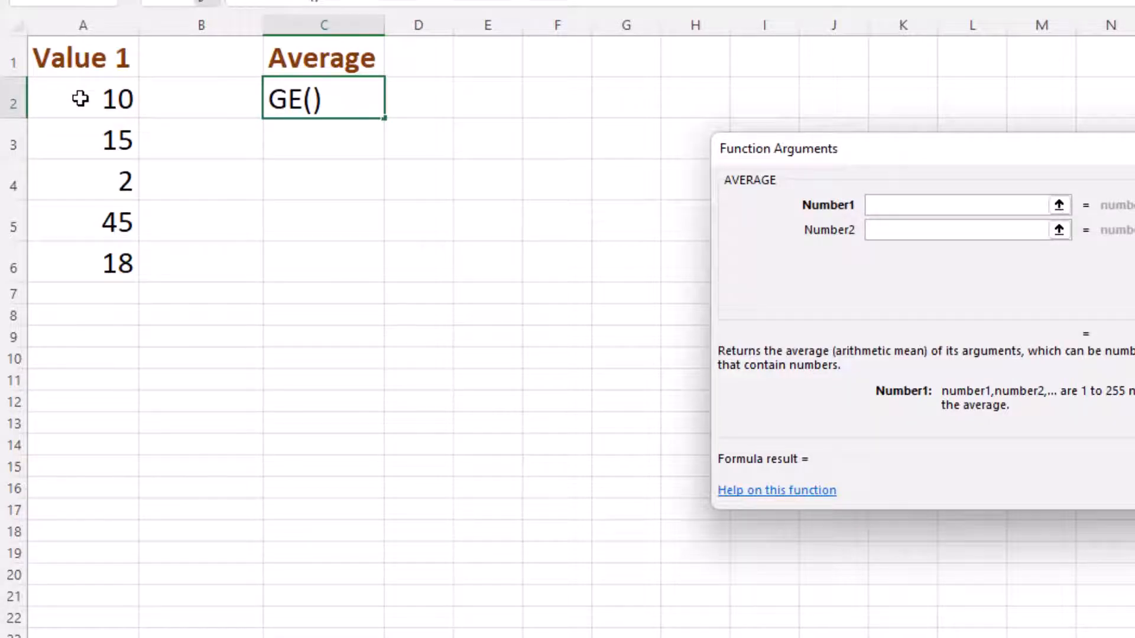
left_click(80, 99)
left_click_drag(84, 97, 90, 256)
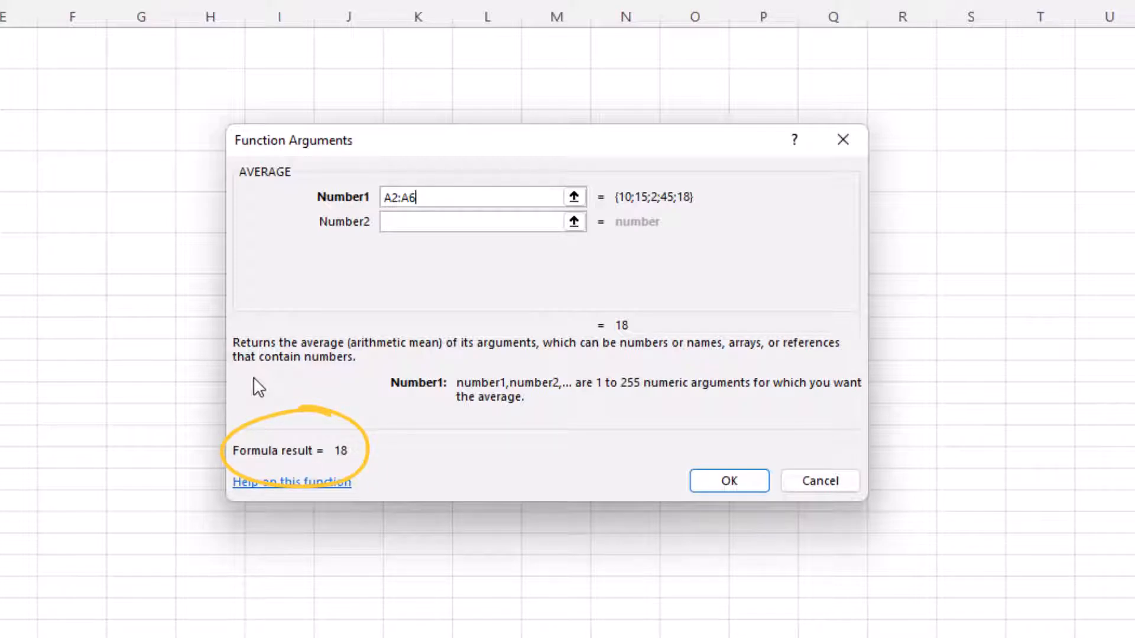
left_click(728, 480)
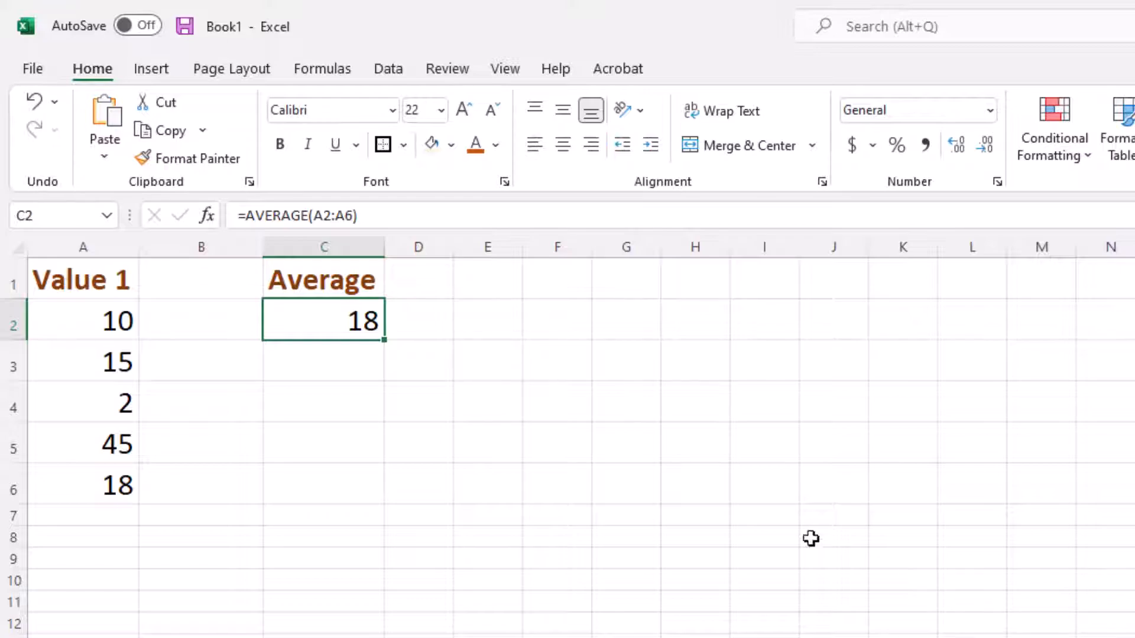
Examine the AVERAGE formula in cell C2 and the cell range it references.
left_click(338, 322)
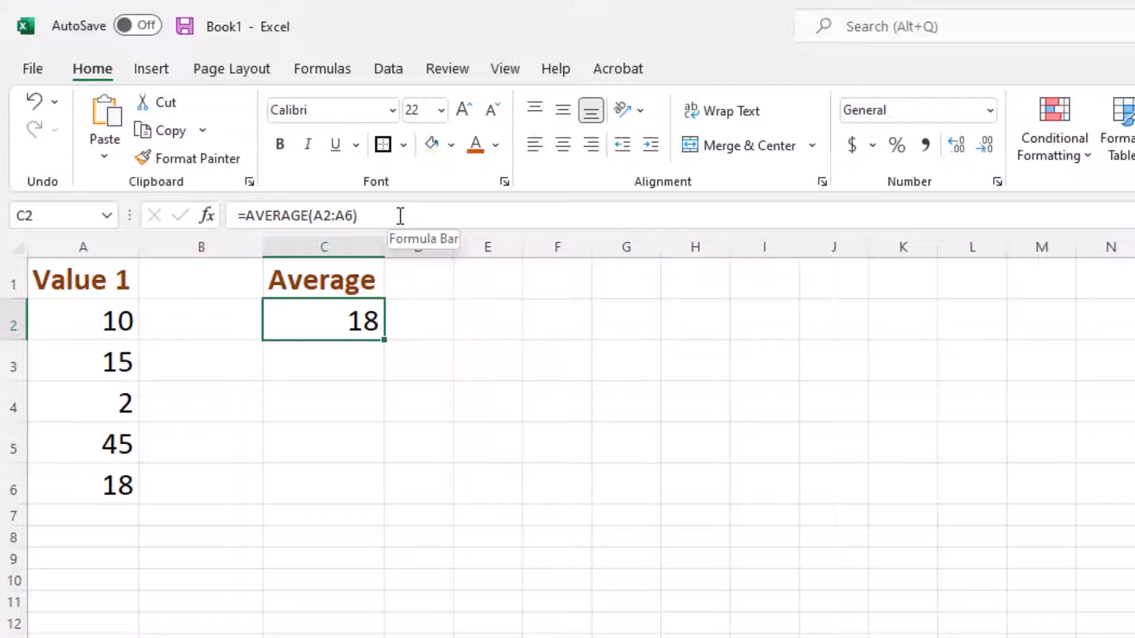
left_click(346, 216)
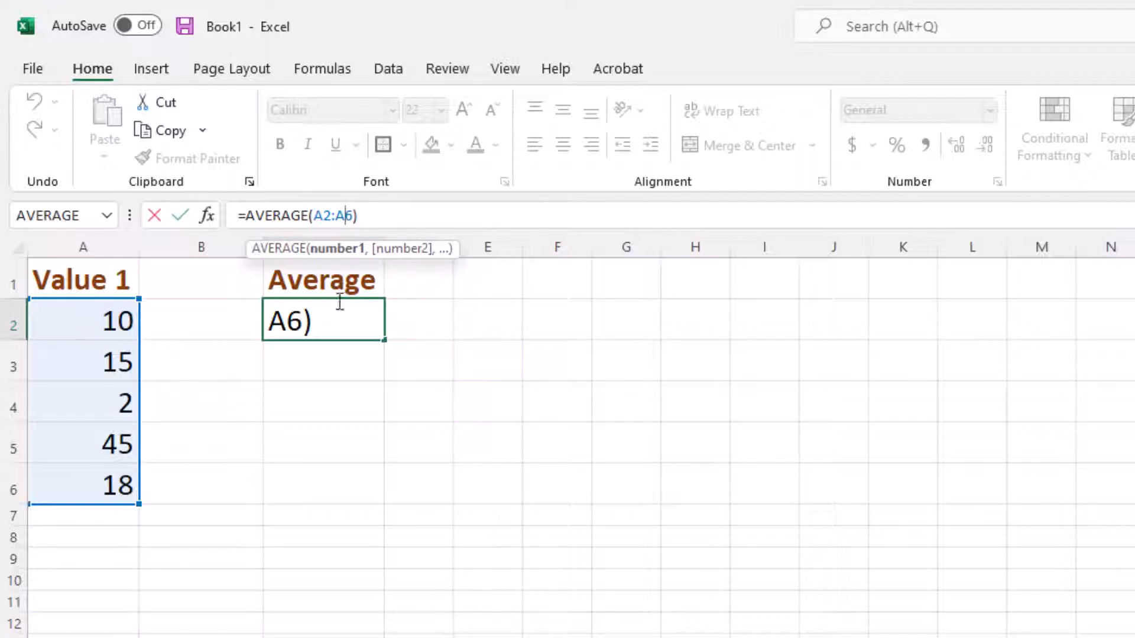
left_click(330, 371)
left_click(348, 319)
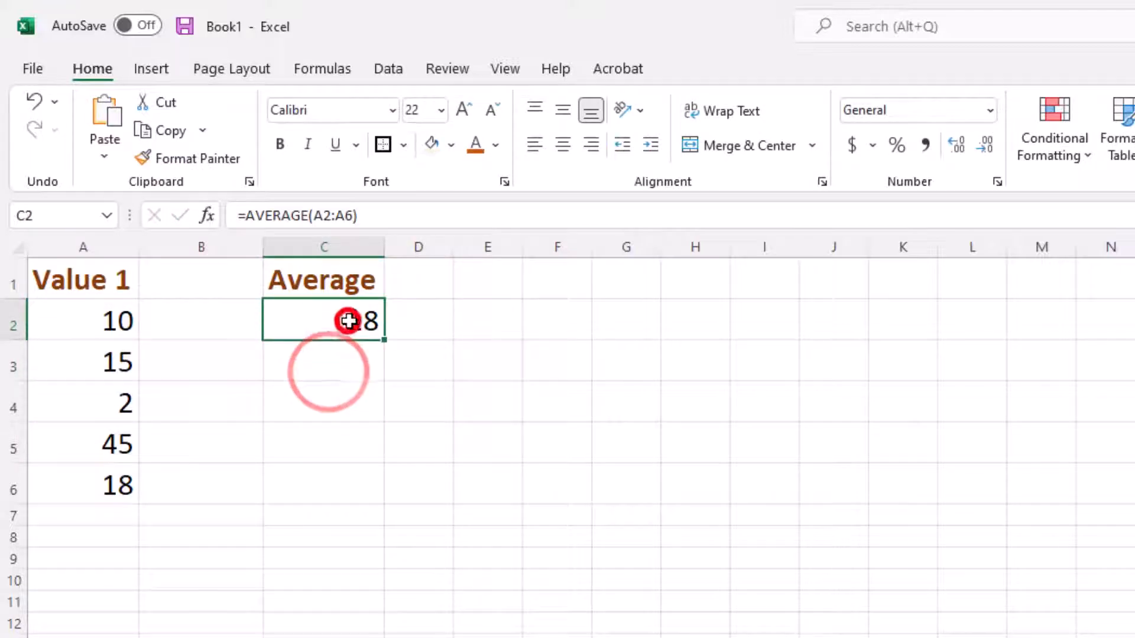
Reopen the function arguments of C2's AVERAGE formula and enter 18 as the second number.
left_click(205, 216)
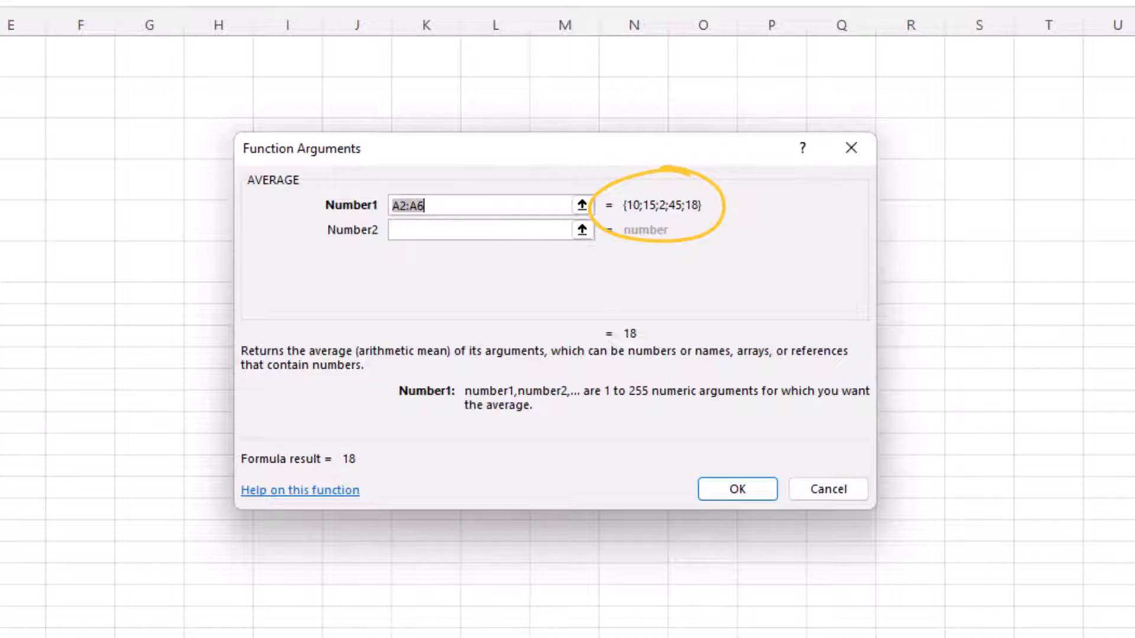
left_click(418, 231)
type("18")
key("Tab")
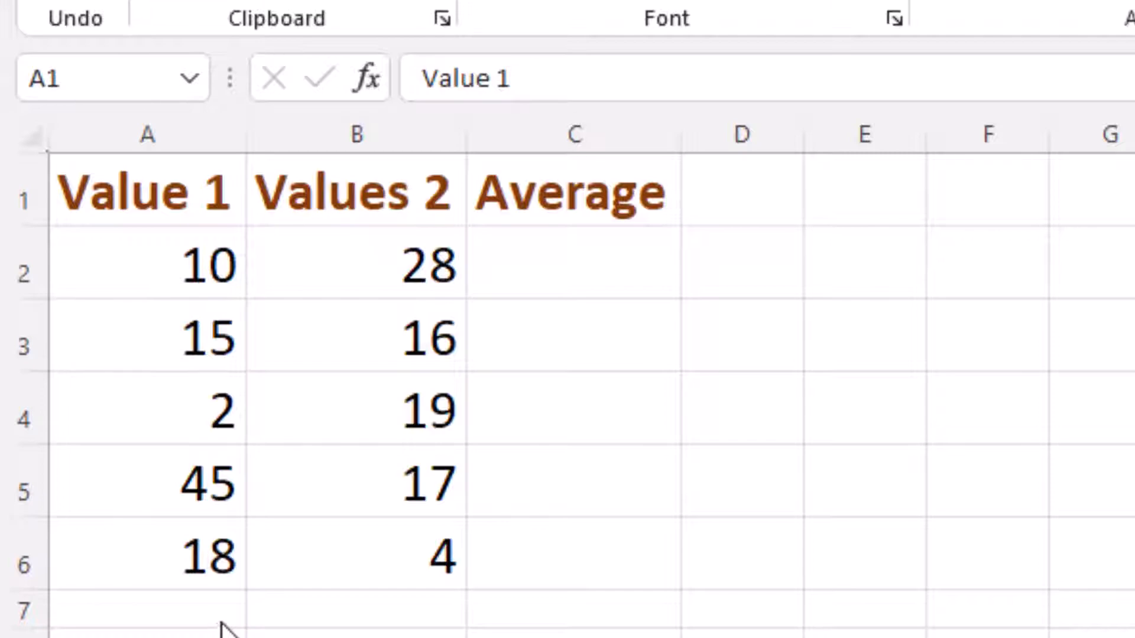
Choose the AVERAGE function for cell C2 beneath the Average heading.
left_click(585, 254)
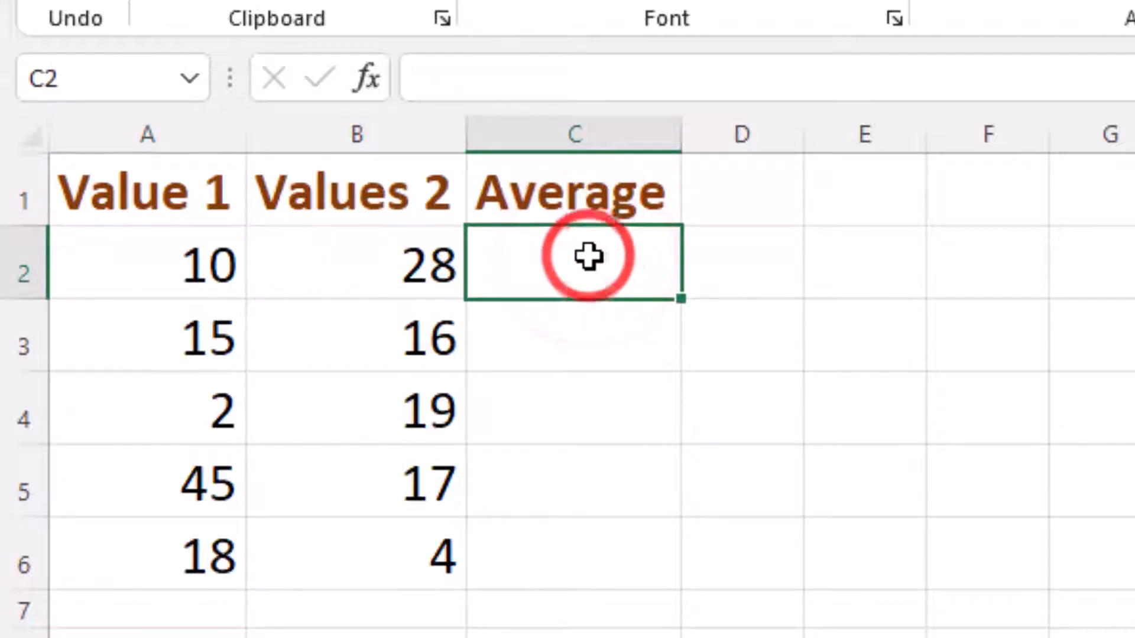
left_click(365, 86)
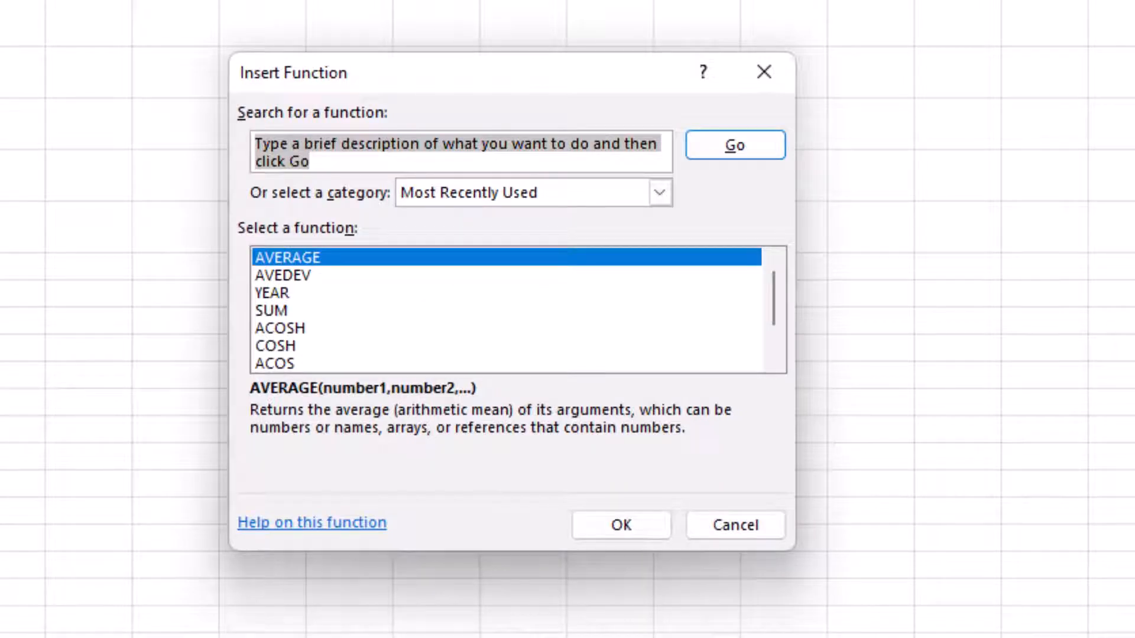
left_click(295, 255)
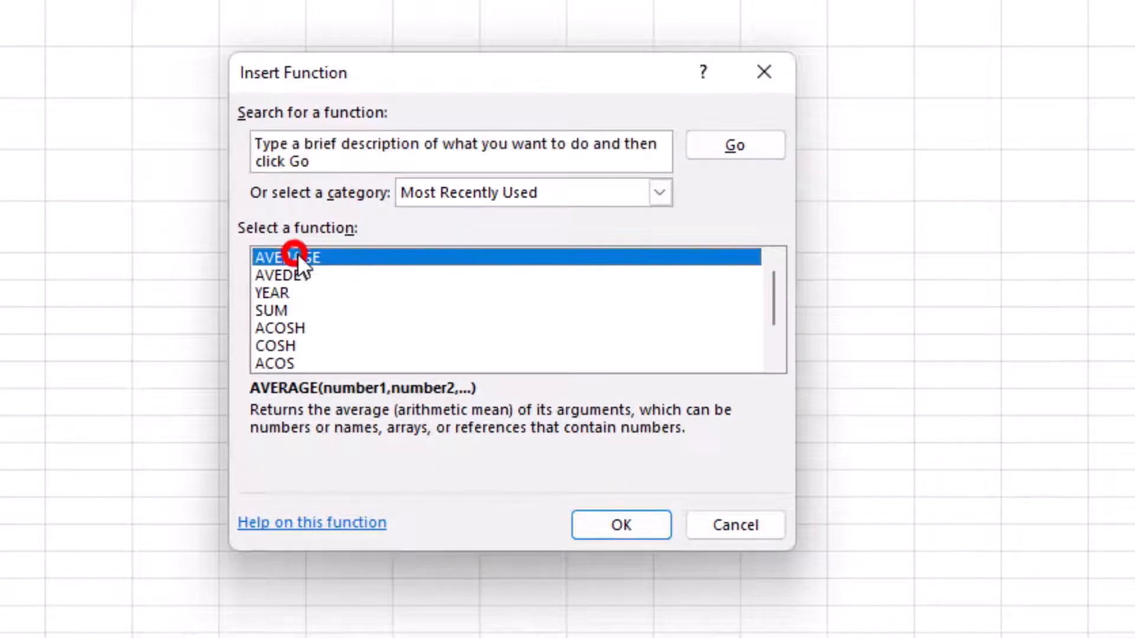
left_click(647, 530)
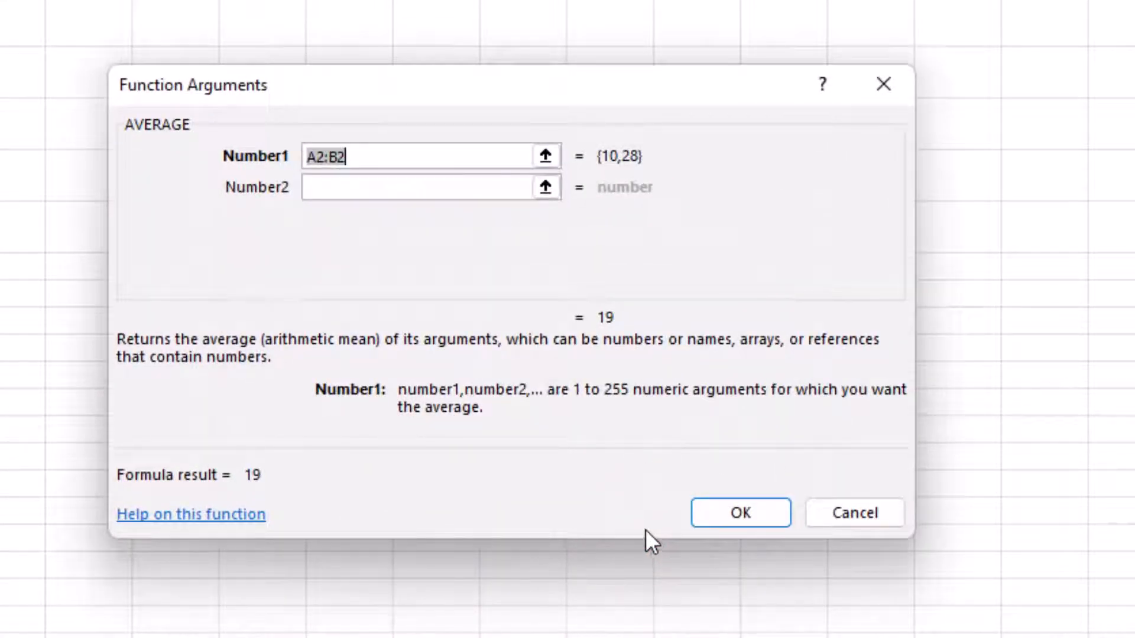
Replace the suggested first argument of the AVERAGE function with the range A2:A6.
left_click(377, 155)
left_click_drag(384, 158, 305, 159)
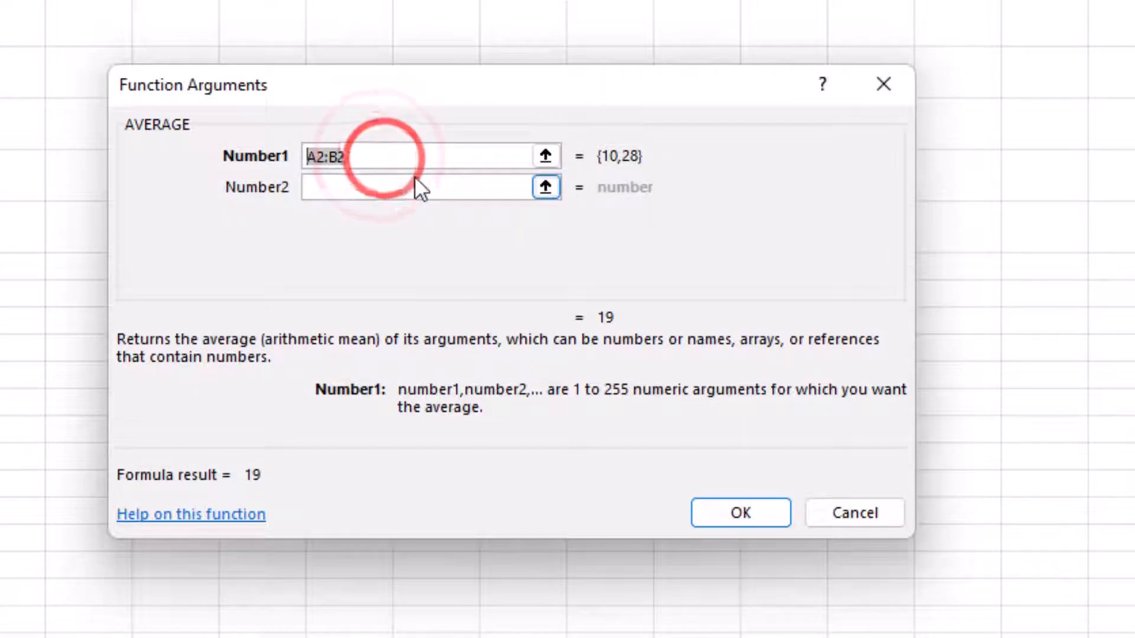
key("BackSpace")
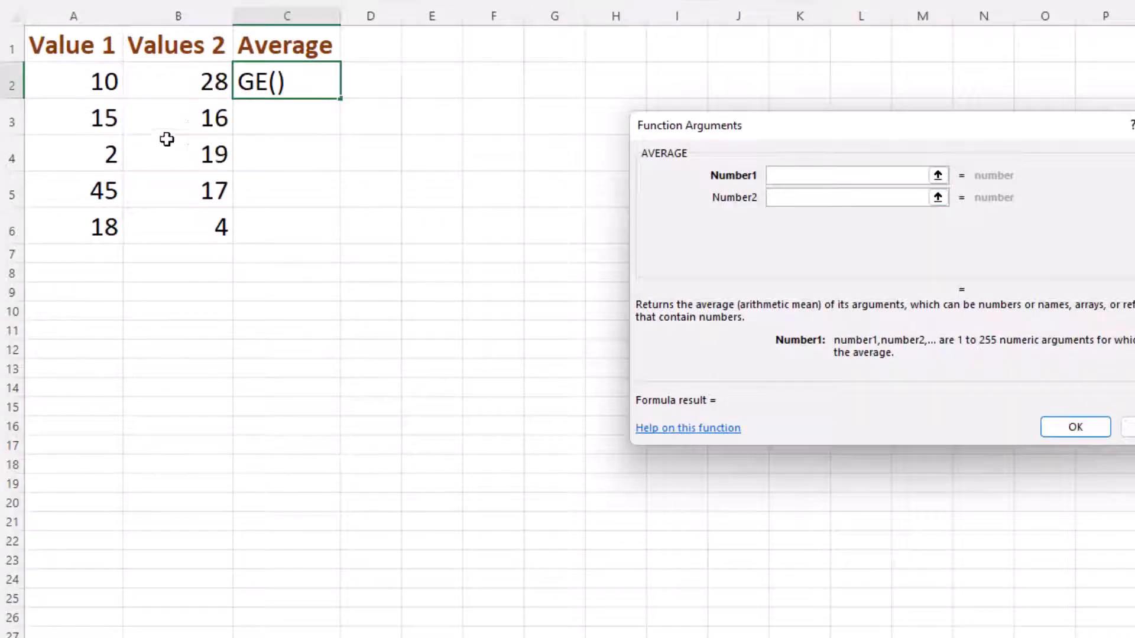
left_click_drag(77, 80, 72, 227)
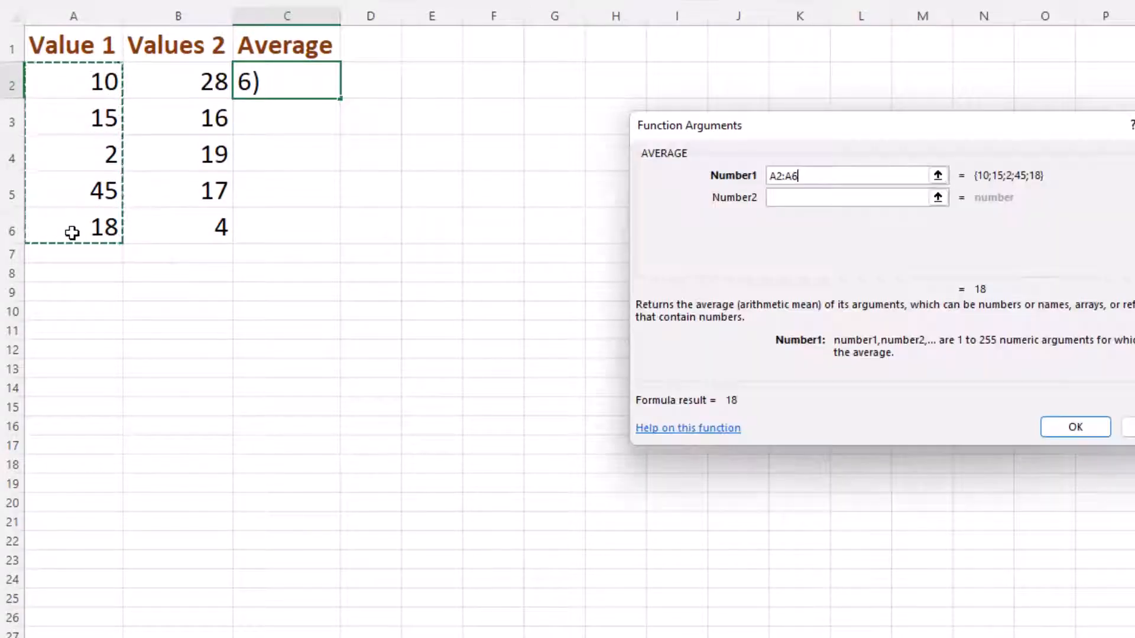
Add the range B2:B6 as the second argument and insert the AVERAGE formula in C2.
left_click(830, 198)
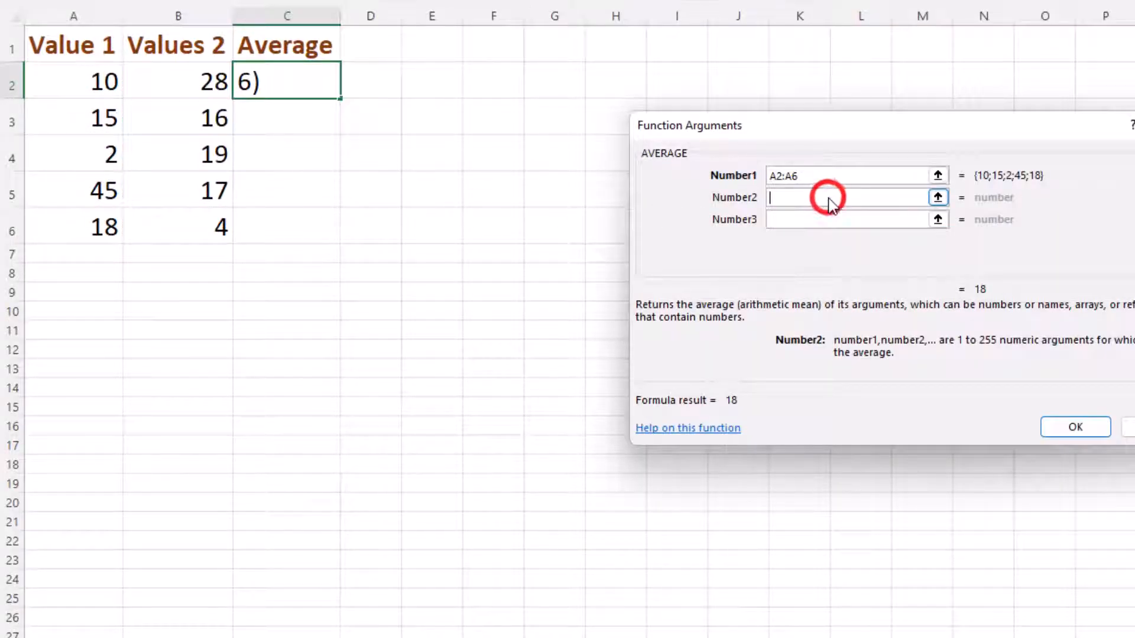
left_click(192, 81)
left_click_drag(193, 80, 192, 228)
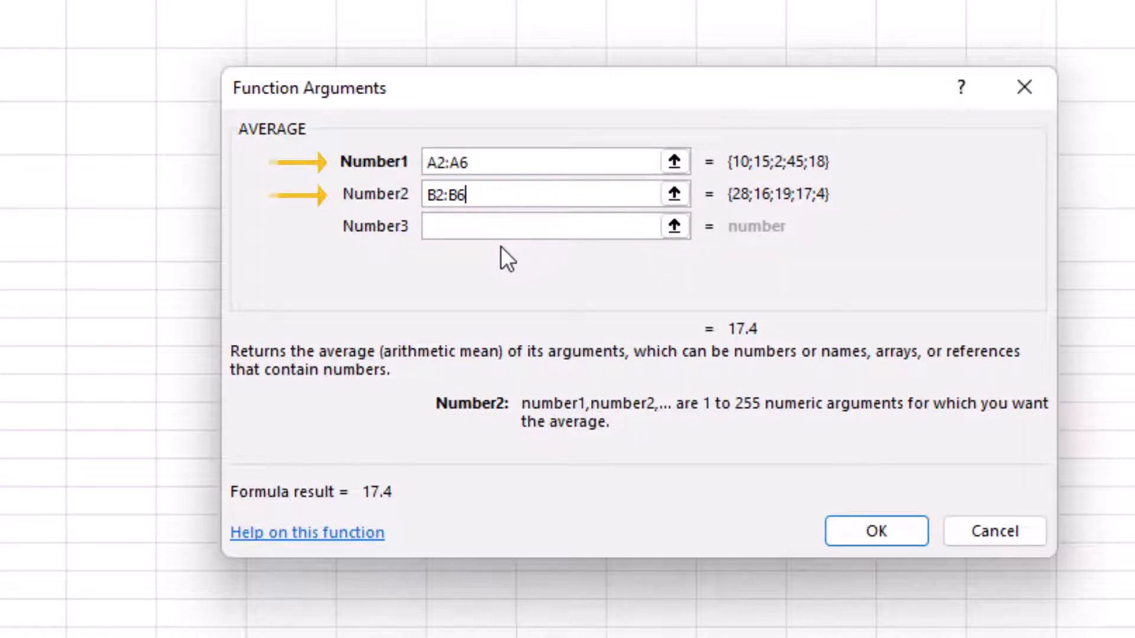
left_click(909, 530)
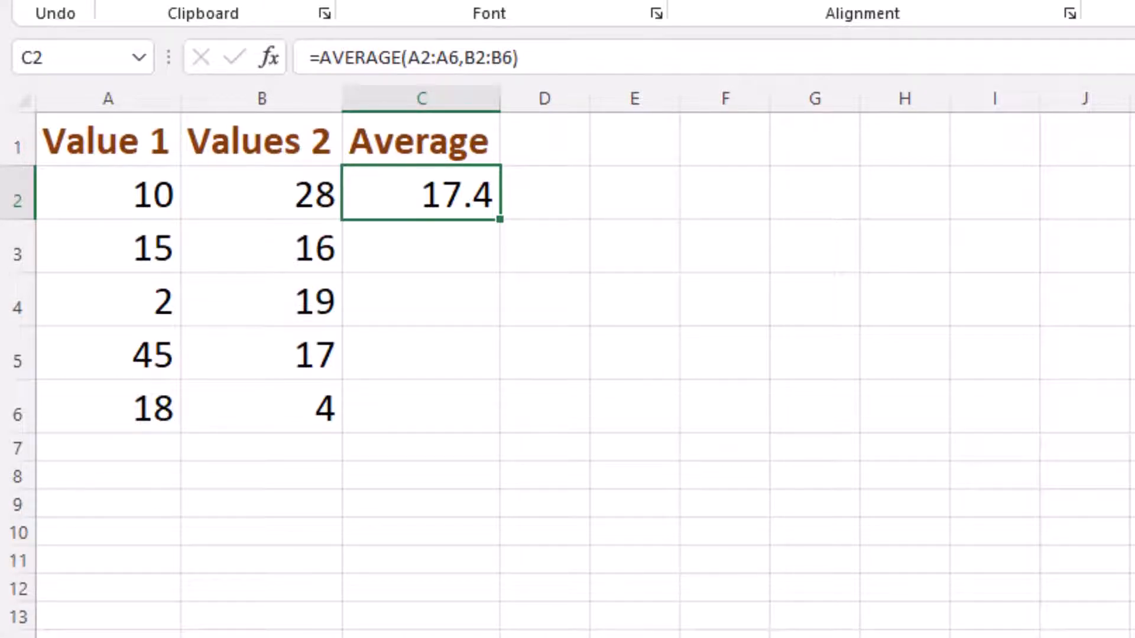
Change the value in cell B4 to 0 and clear the cell to compare the effect on the average.
left_click(270, 308)
type("0")
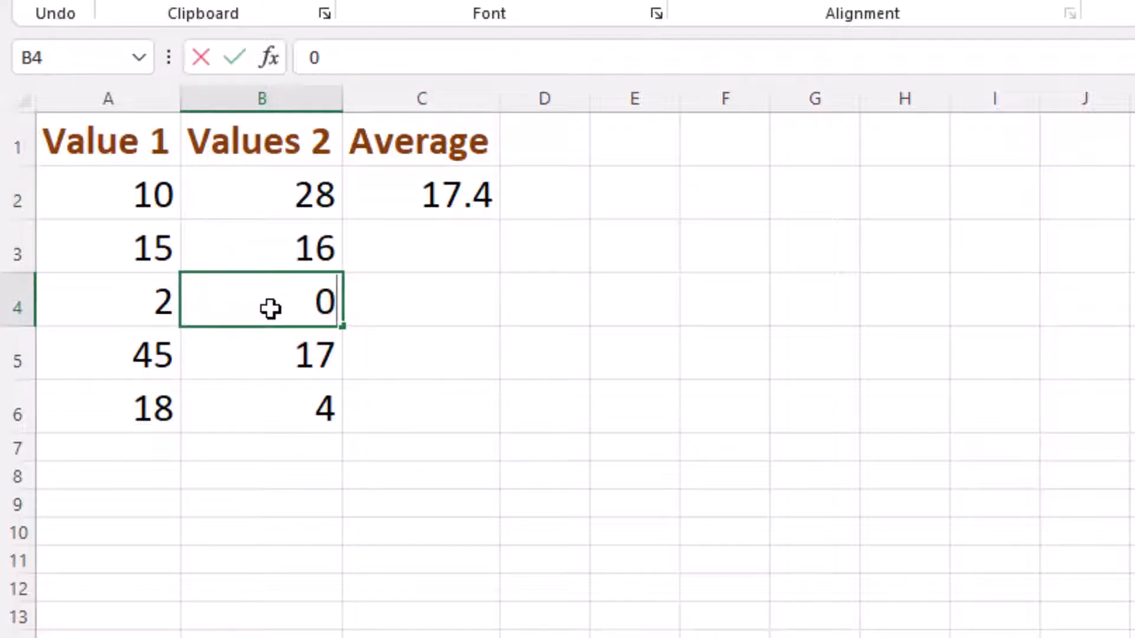
key("Return")
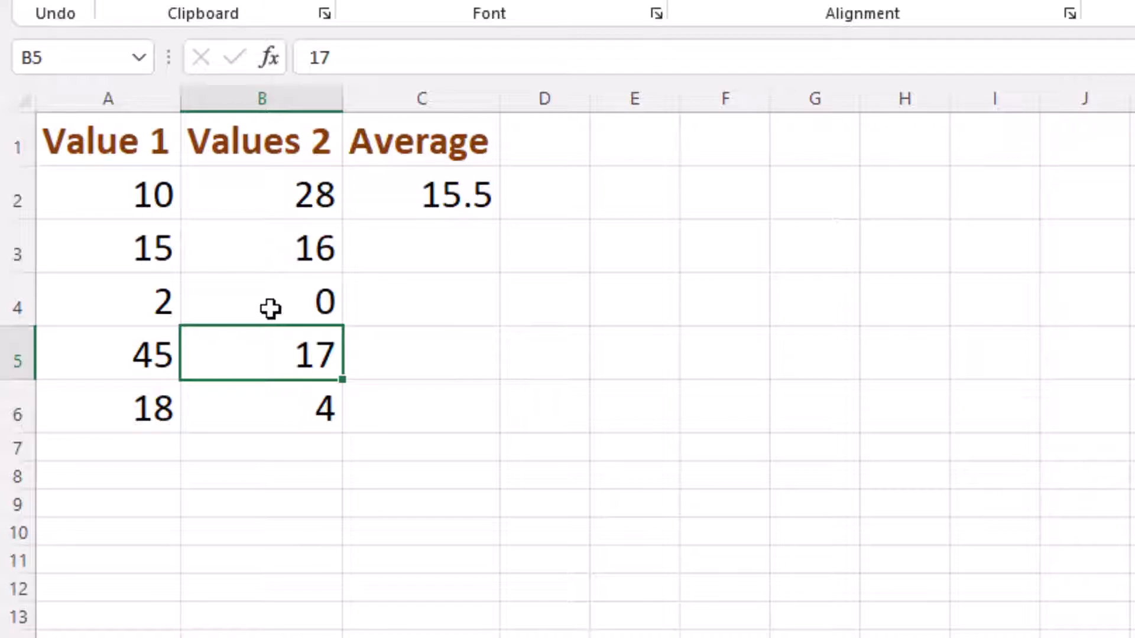
left_click(271, 308)
key("Delete")
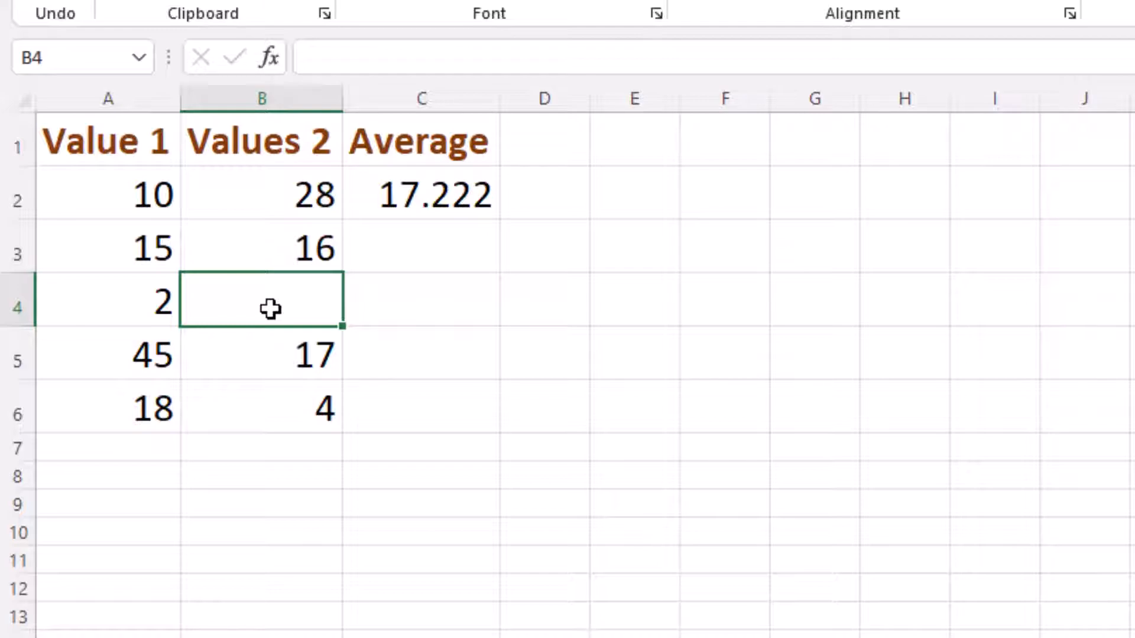
Enter 0 in the emptied cell B4 and replace it with 19.
type("0")
key("ctrl+Return")
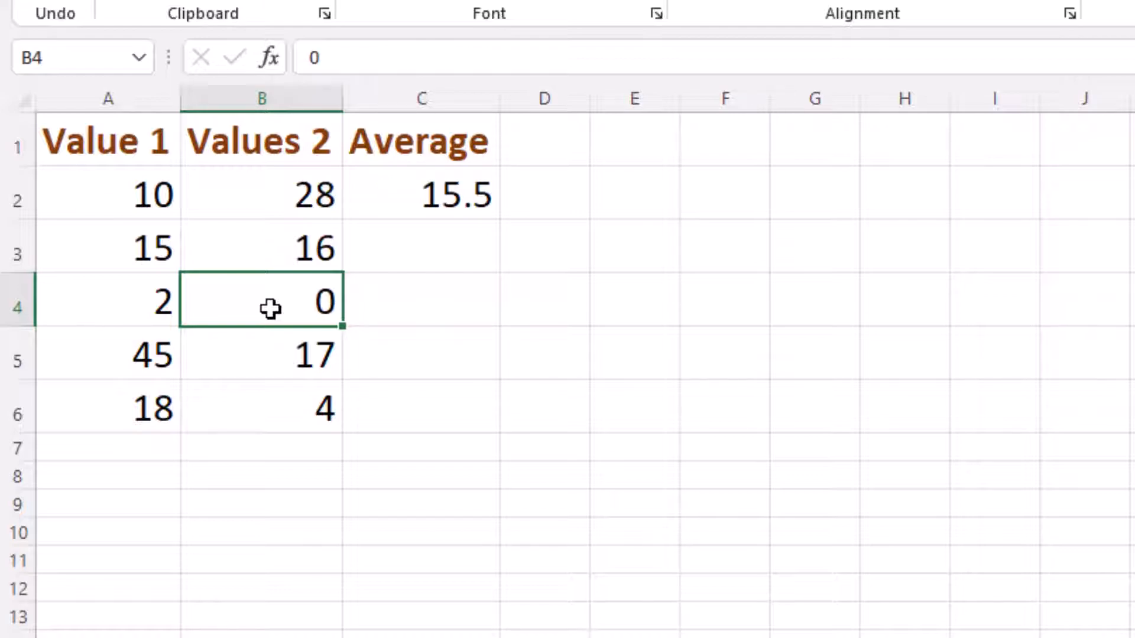
type("19")
key("ctrl+Return")
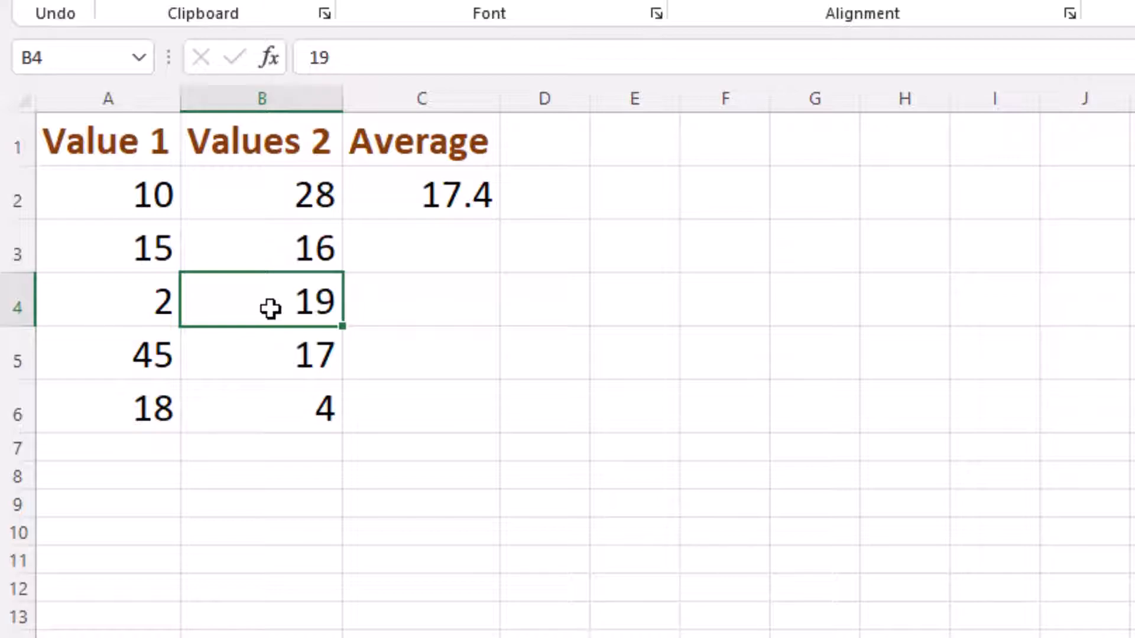
Enter the text A in cell B4 and undo that entry.
type("A")
key("Tab")
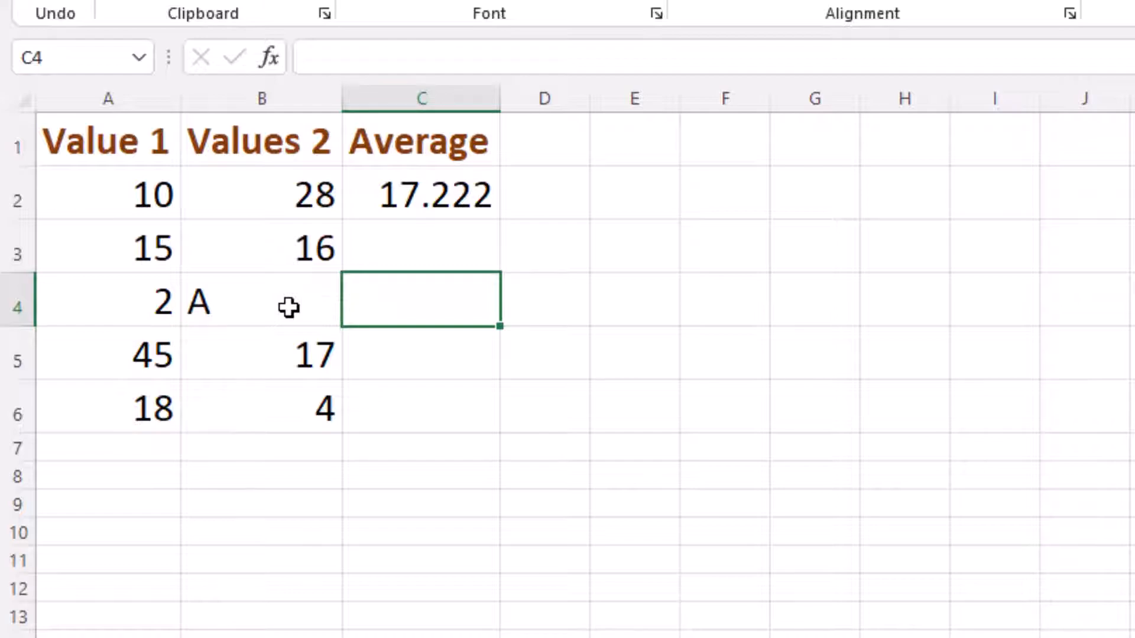
key("ctrl+z")
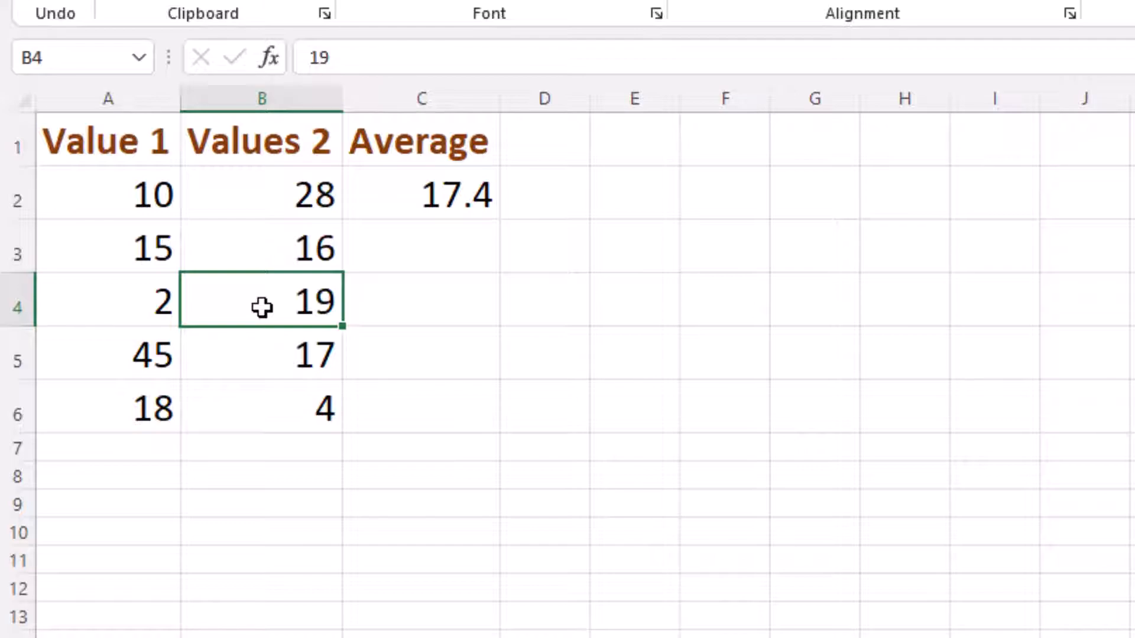
Reopen the function arguments of C2's AVERAGE formula, add A as the third argument and apply the formula.
left_click(396, 197)
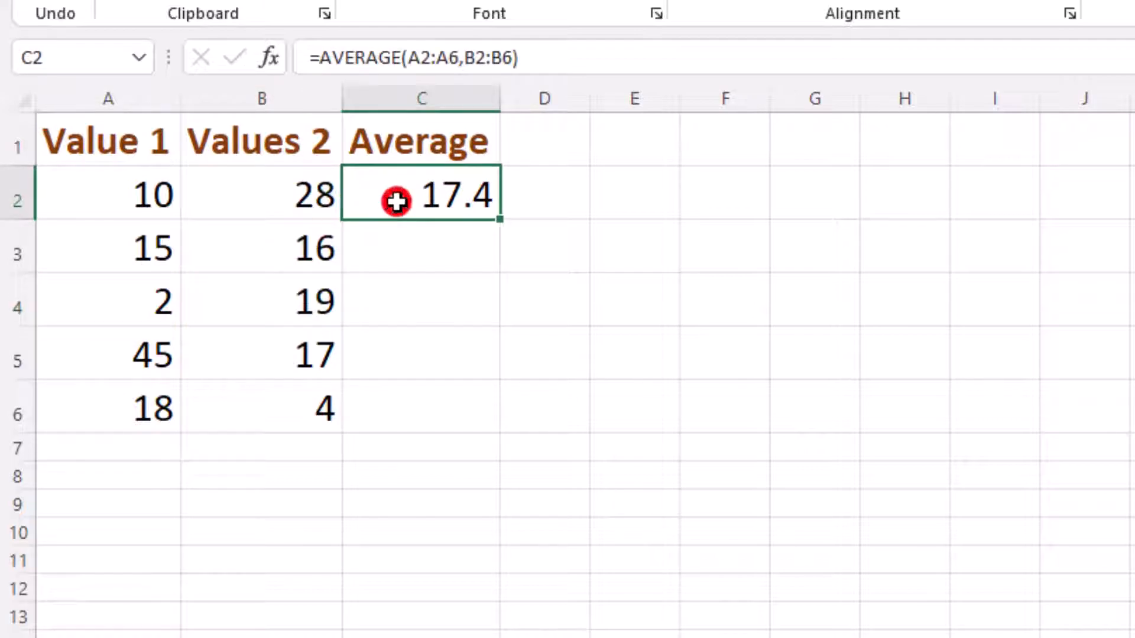
left_click(271, 66)
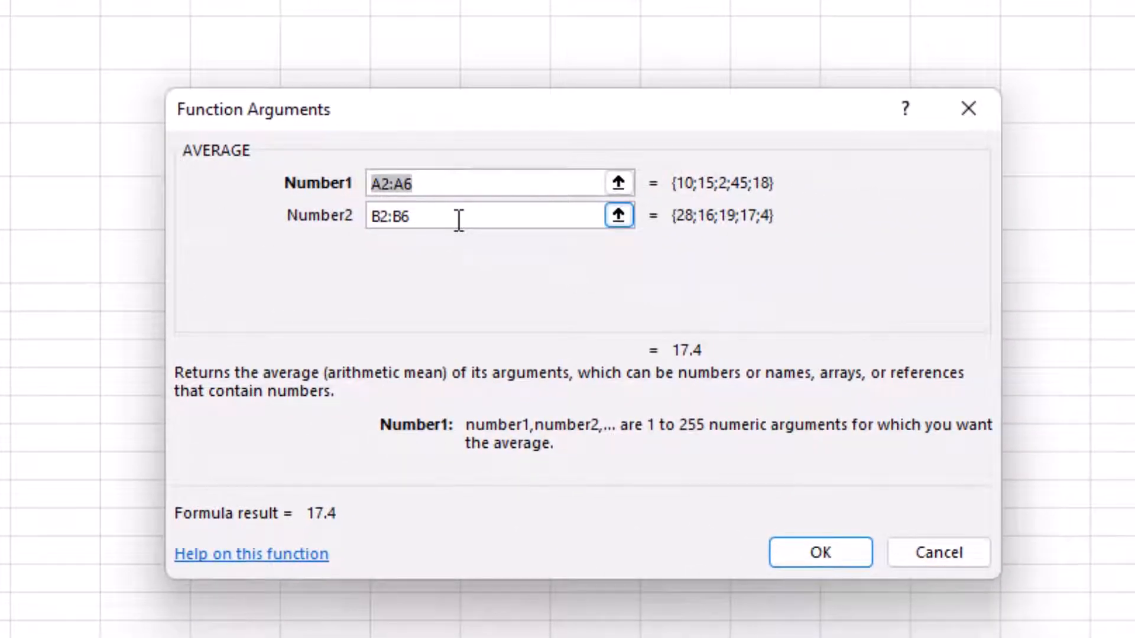
left_click(456, 219)
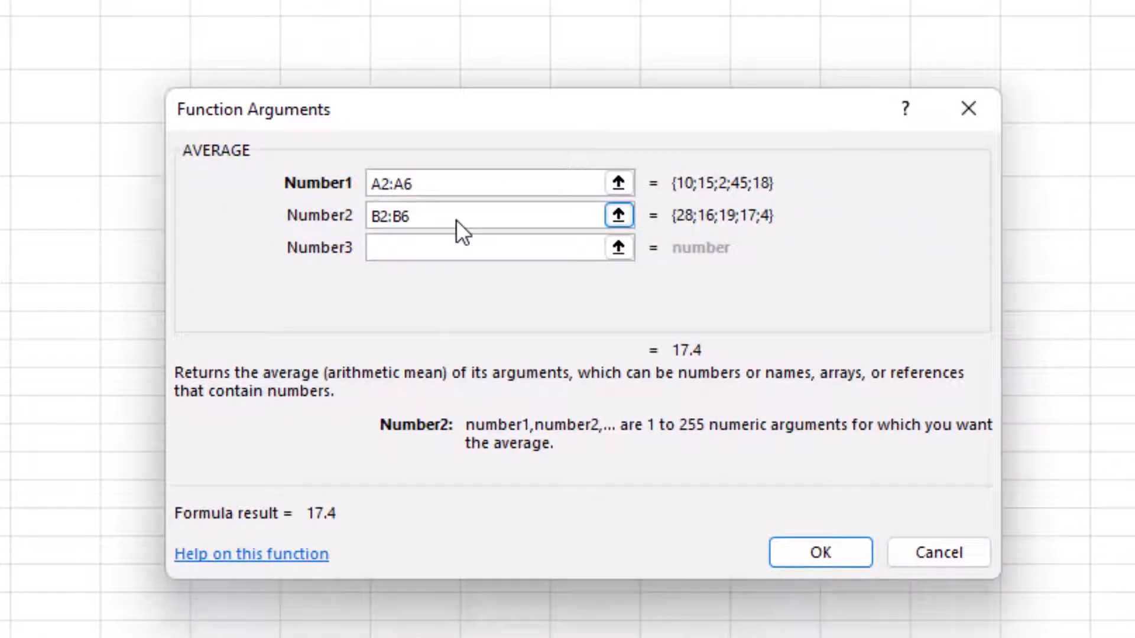
key("Tab")
left_click(460, 247)
type("A")
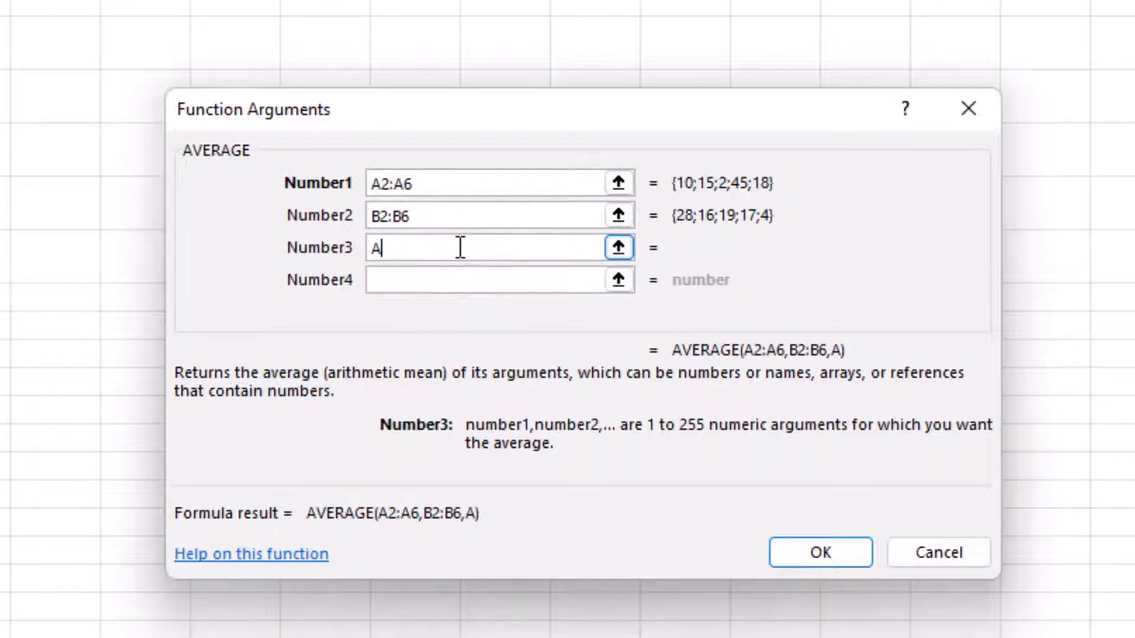
left_click(450, 278)
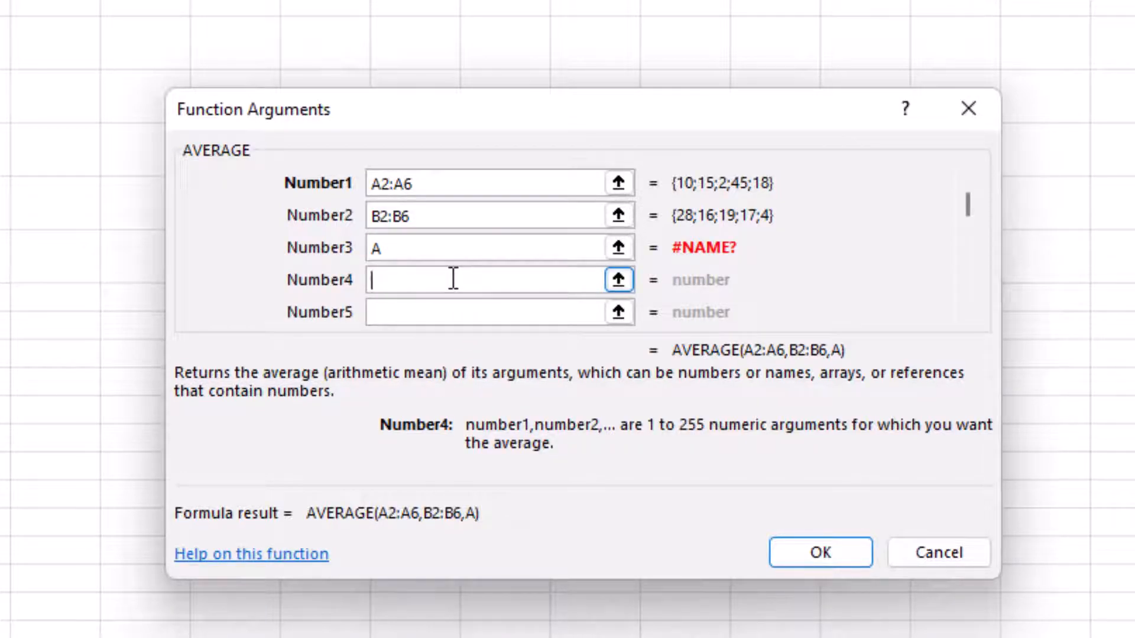
left_click(825, 550)
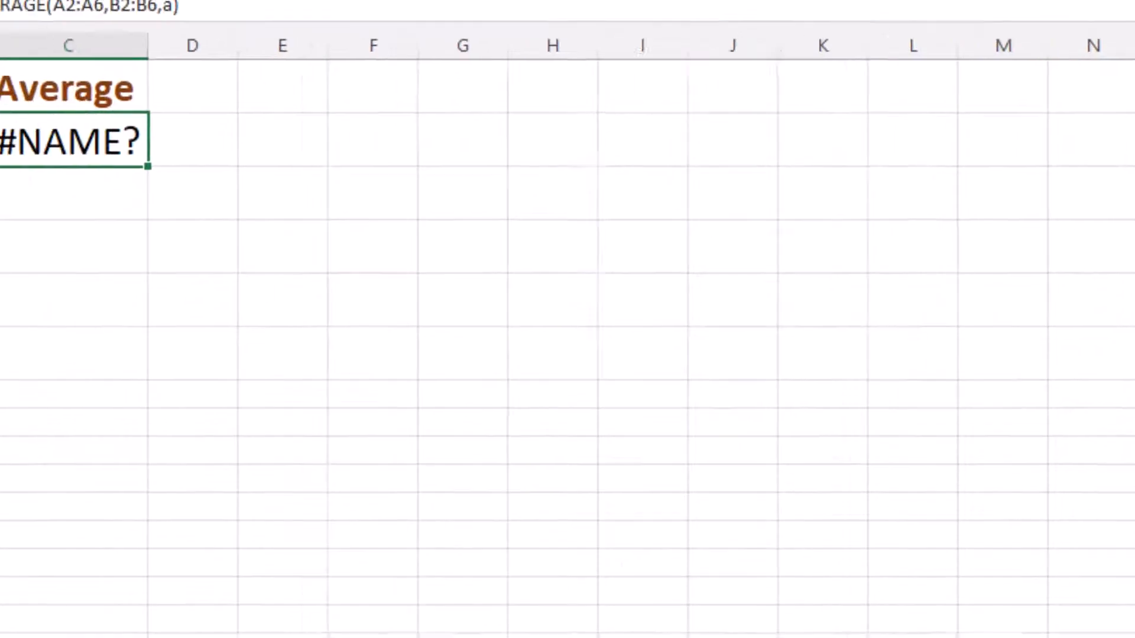